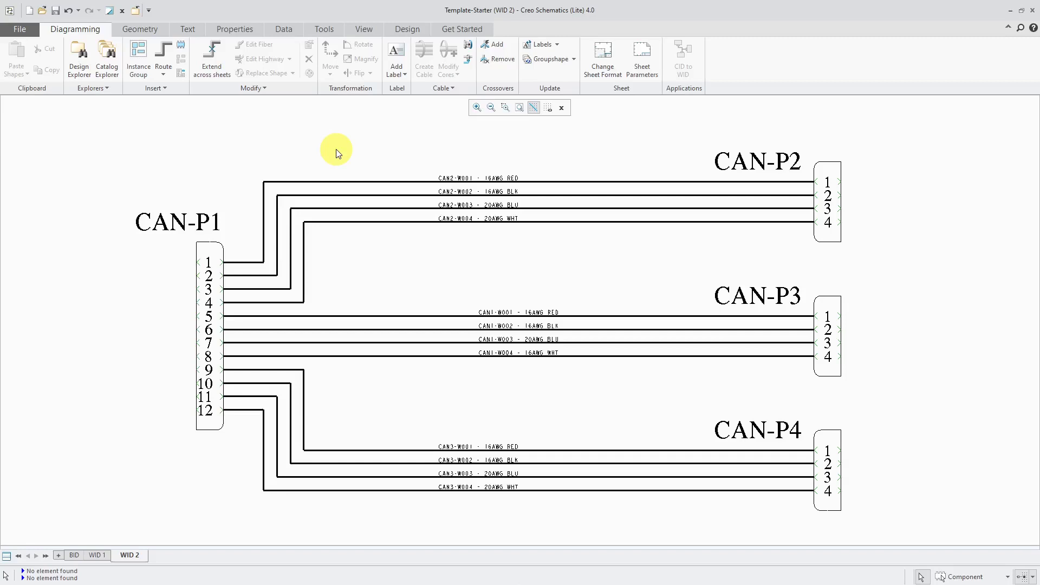
Review the CAT_Cable, T568B_mm and AS22759 entries in the design's datatables
left_click(407, 30)
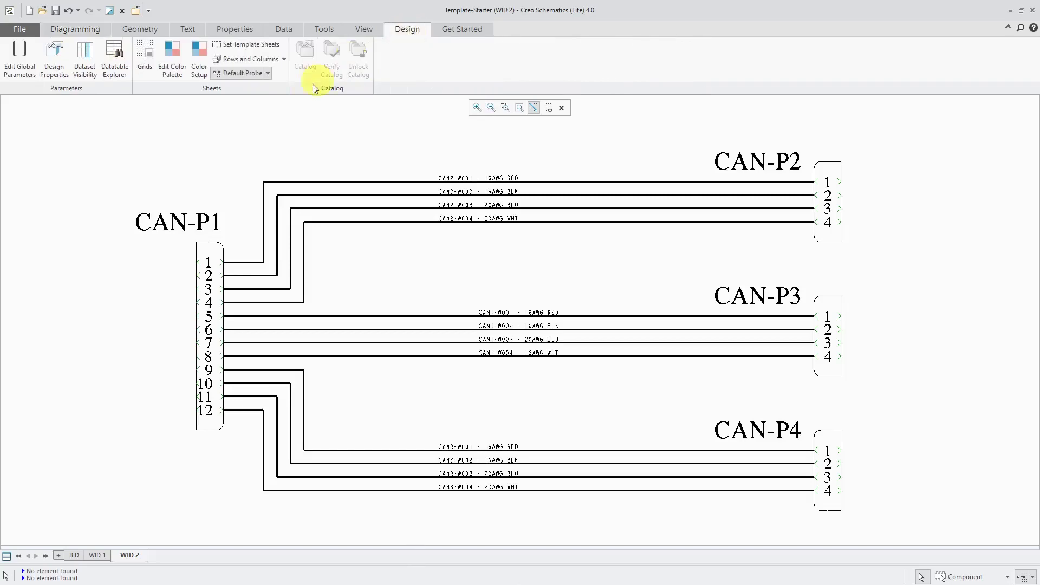
left_click(112, 69)
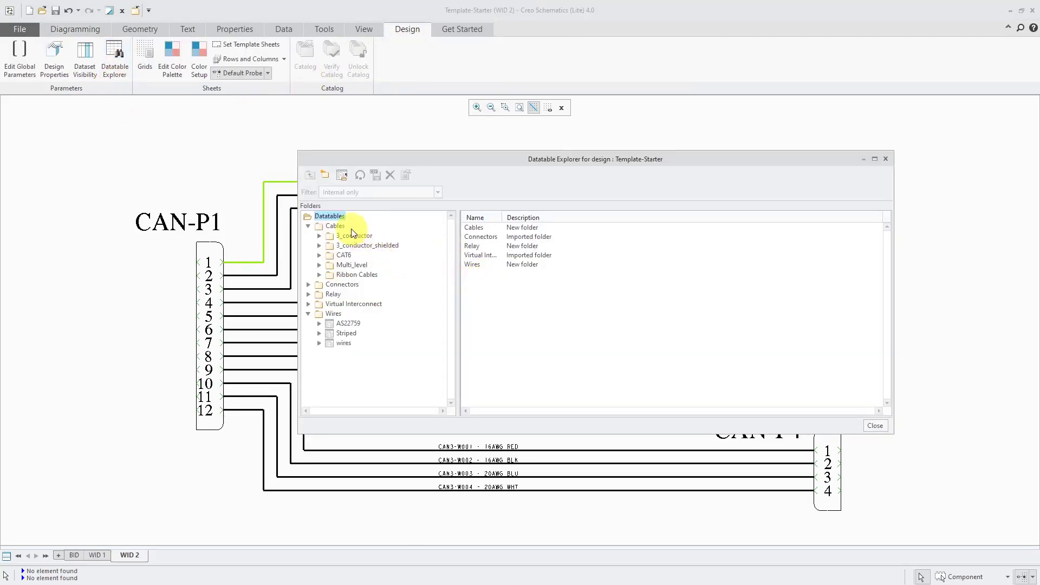
left_click(319, 255)
left_click(368, 266)
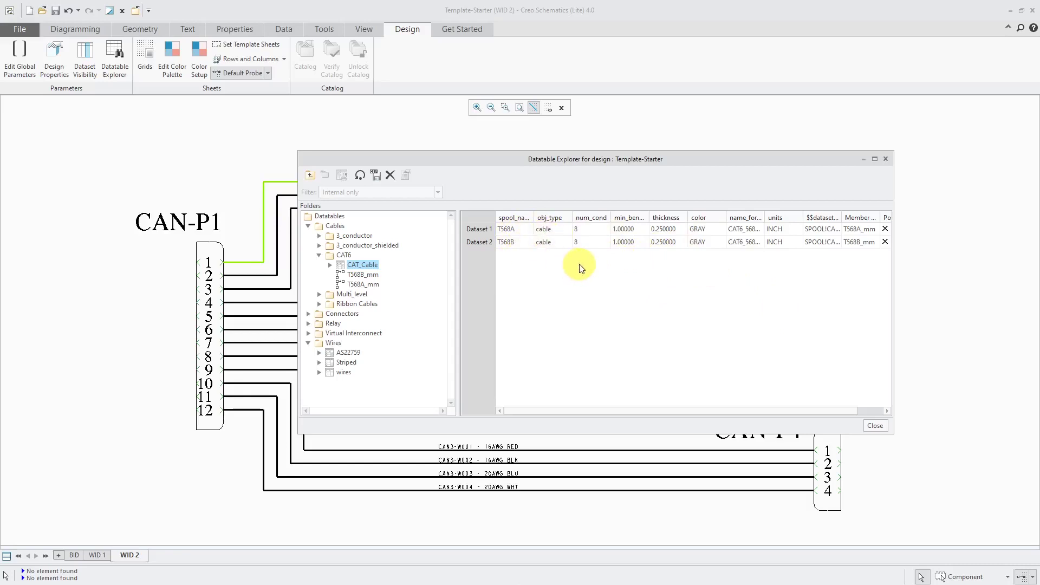
left_click(366, 275)
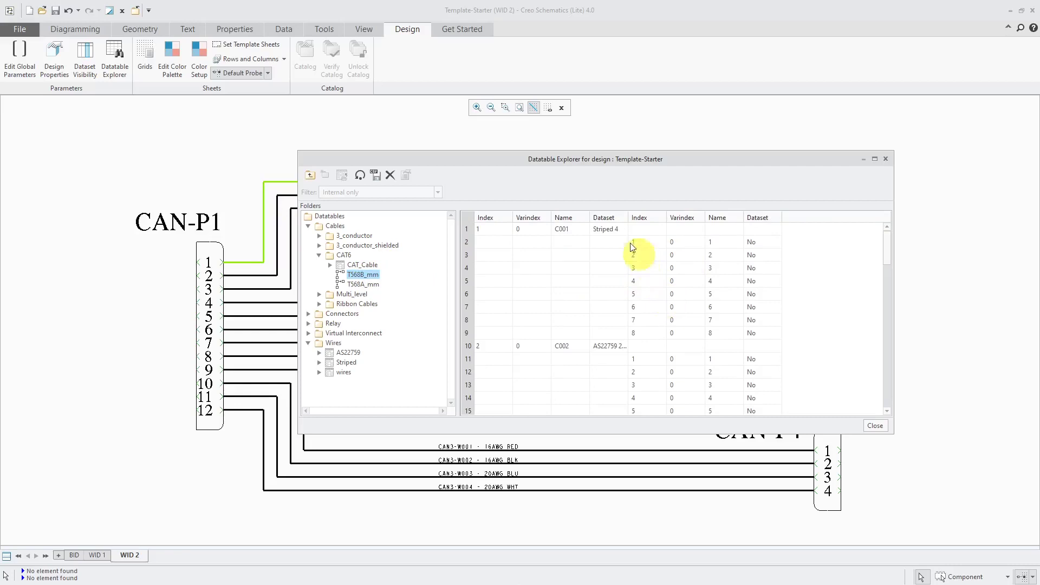
left_click(351, 353)
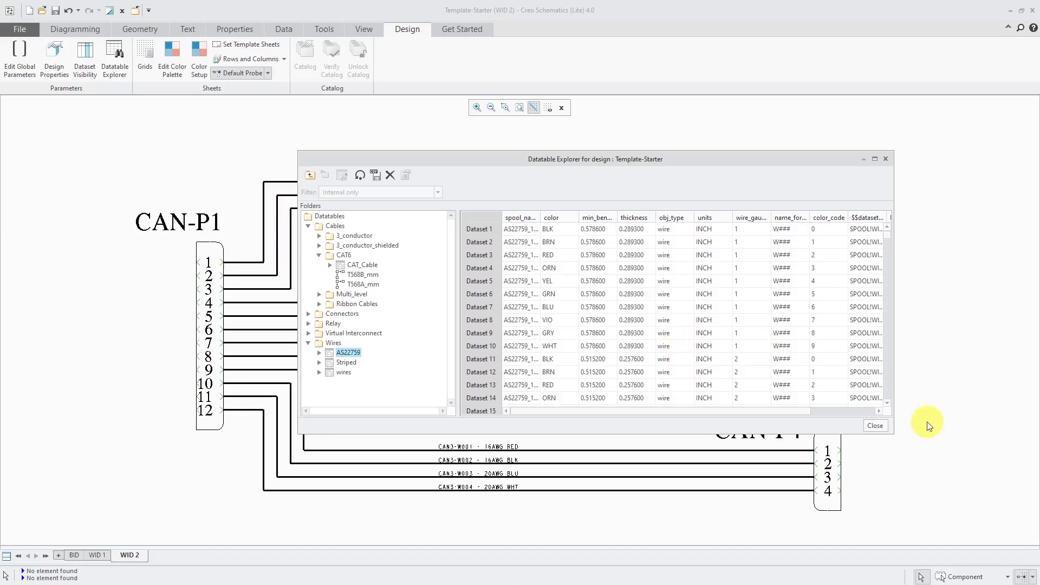
left_click(875, 426)
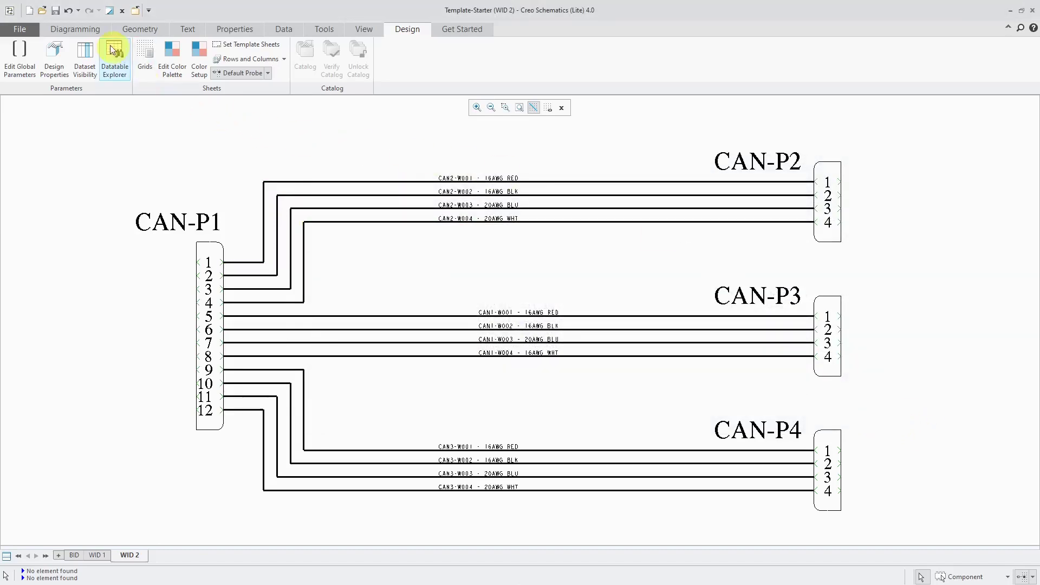
Inspect the CAT_T568A cable group and its groupshape in the group catalog
left_click(89, 29)
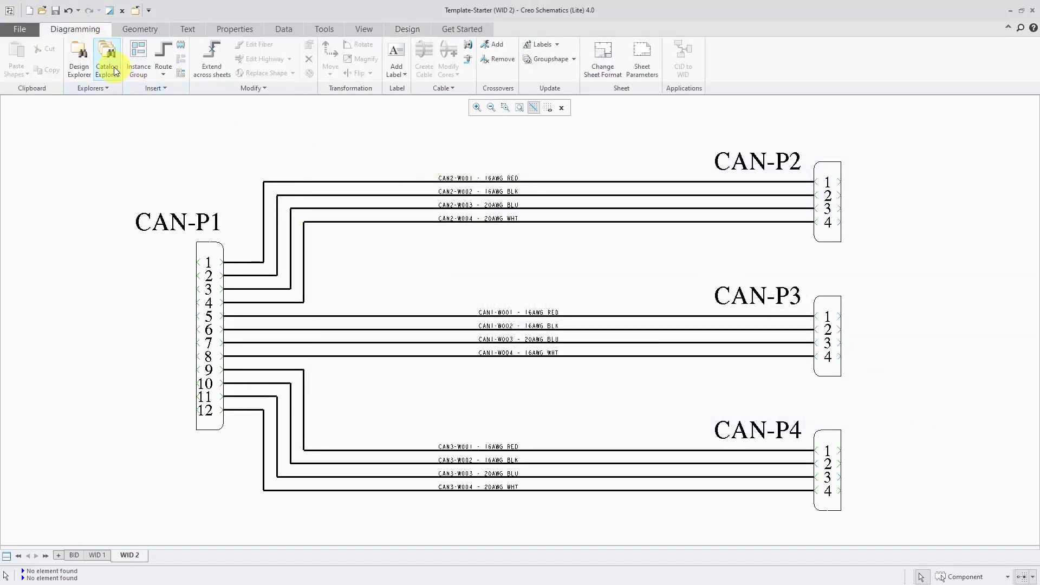
left_click(106, 58)
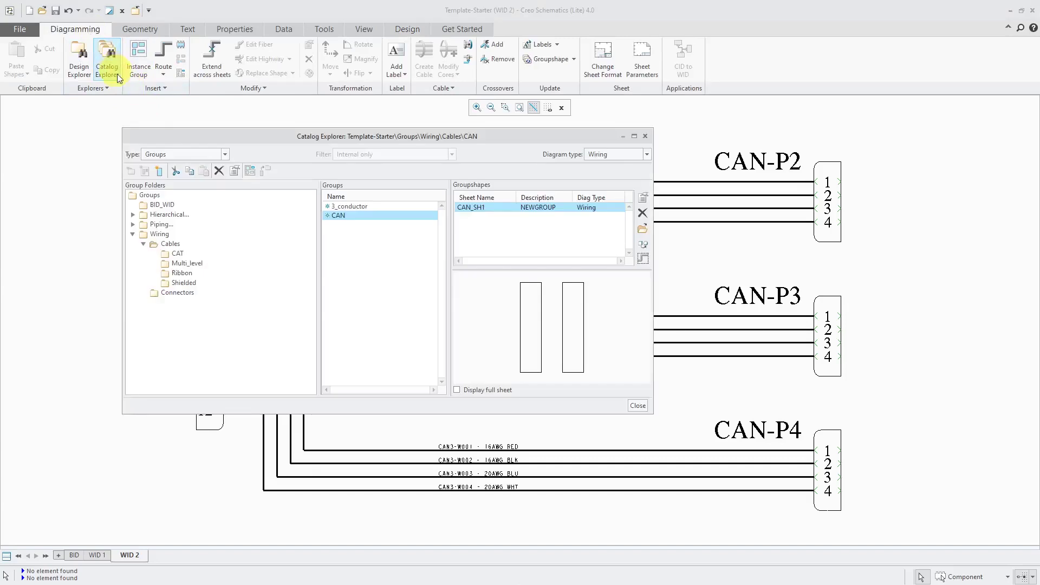
left_click(182, 254)
left_click(345, 207)
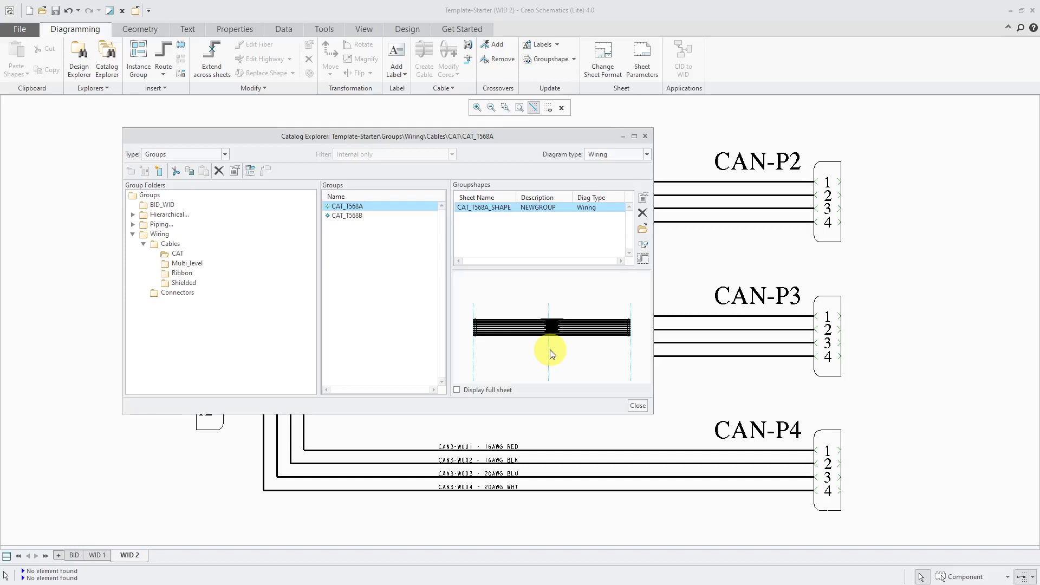
left_click(640, 407)
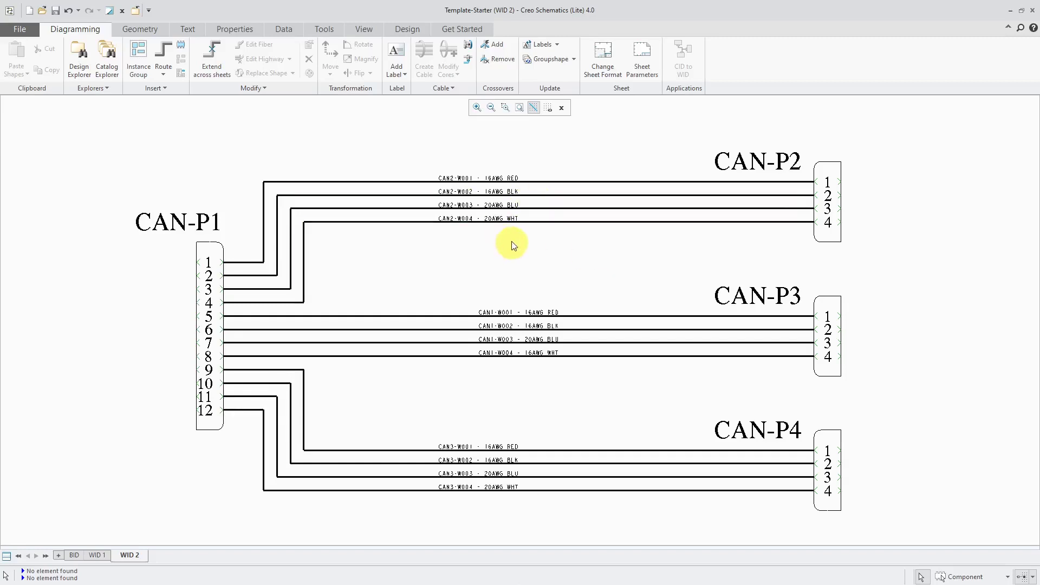
Create a new group in the Cables folder under Wiring in the group catalog
left_click(109, 76)
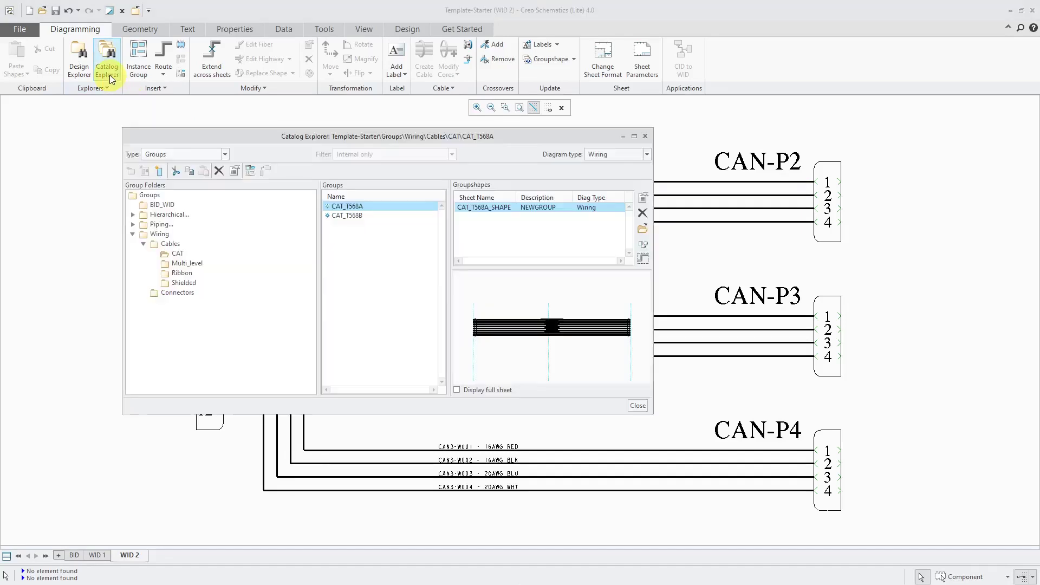
left_click(171, 245)
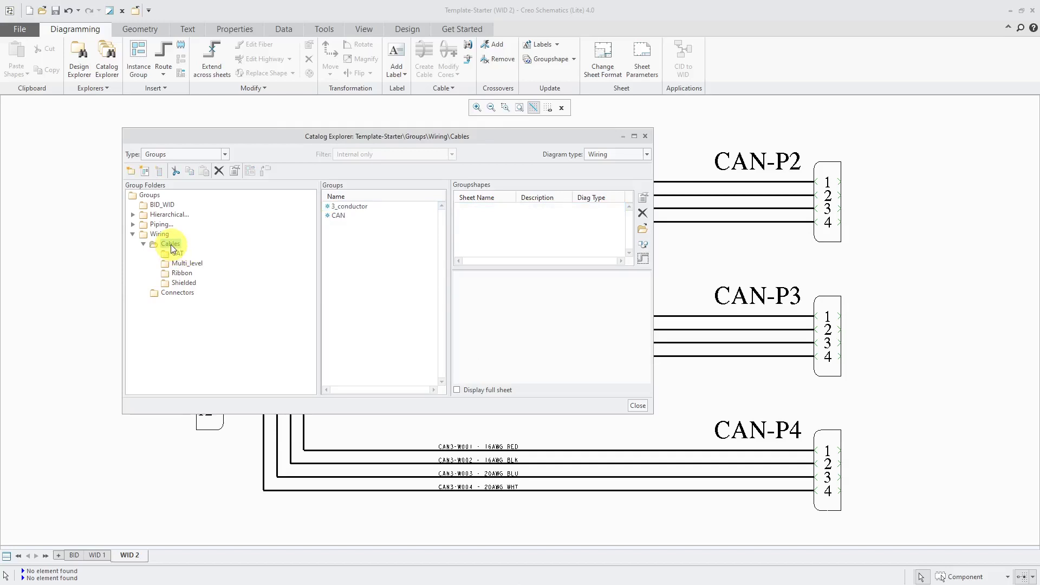
left_click(146, 174)
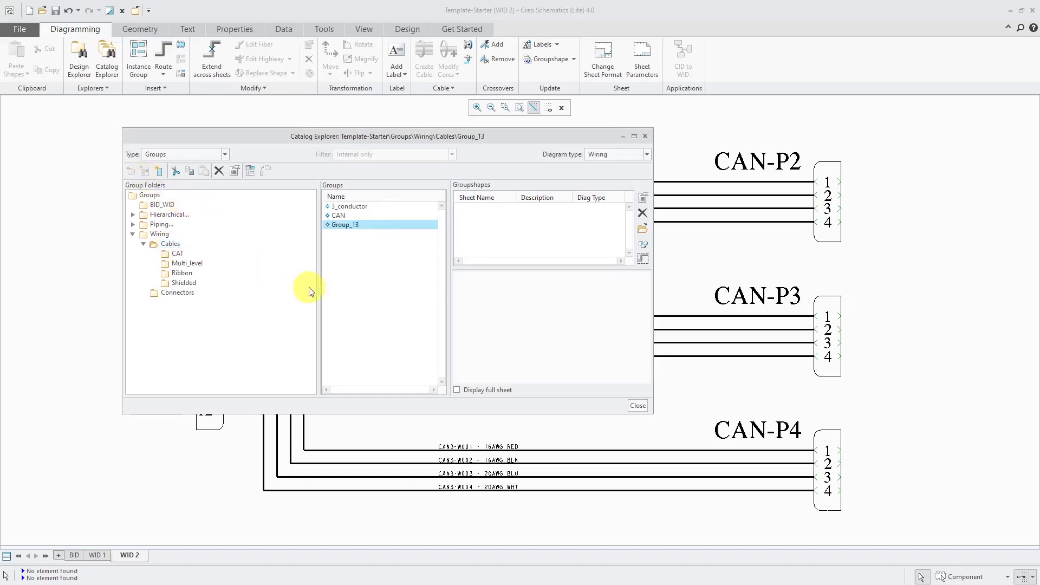
Name the new group CABLE and set its type to CABLE under CONNECTION
right_click(348, 231)
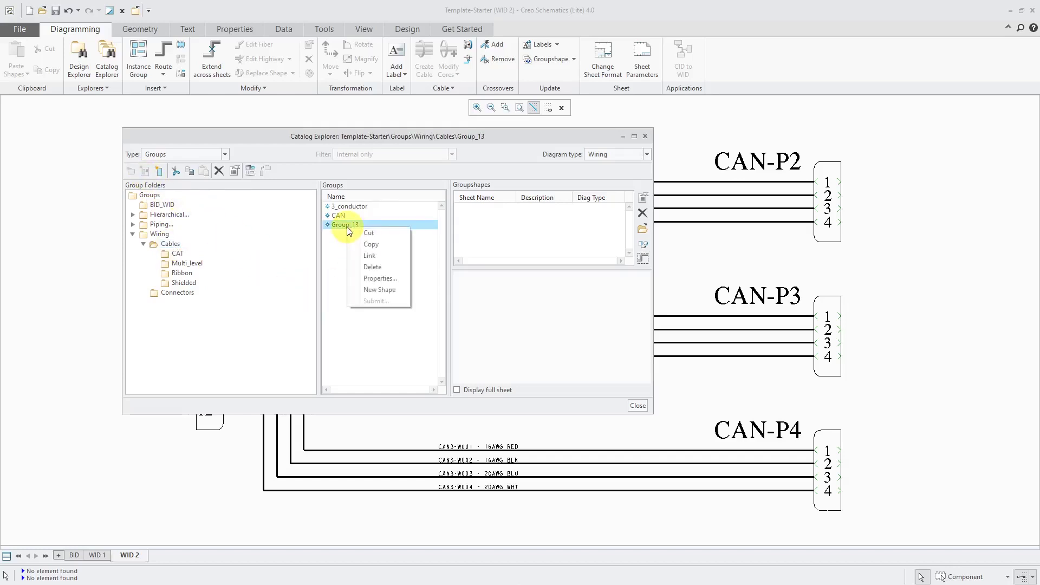
left_click(380, 278)
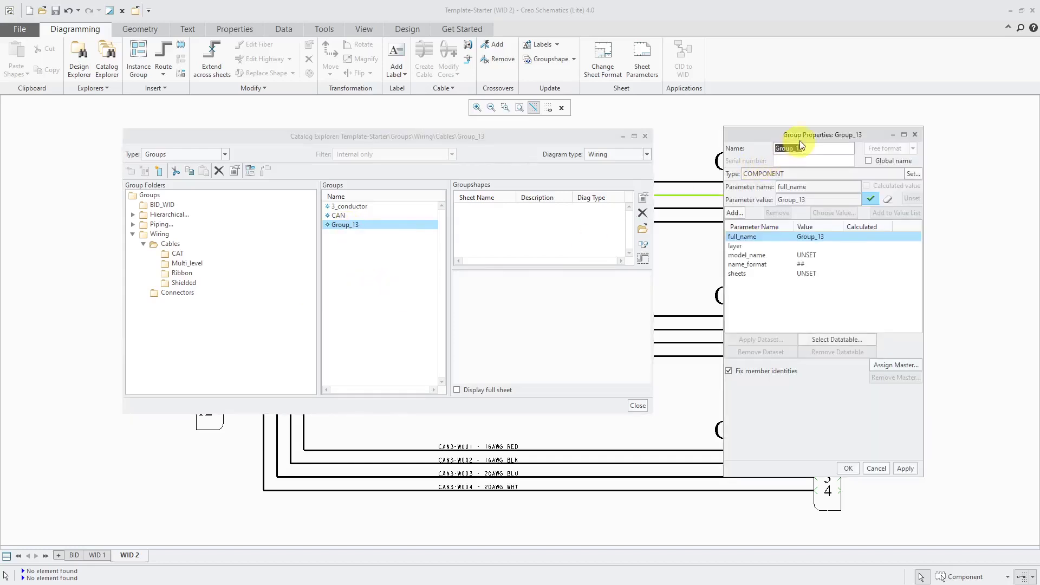
left_click_drag(800, 138, 416, 127)
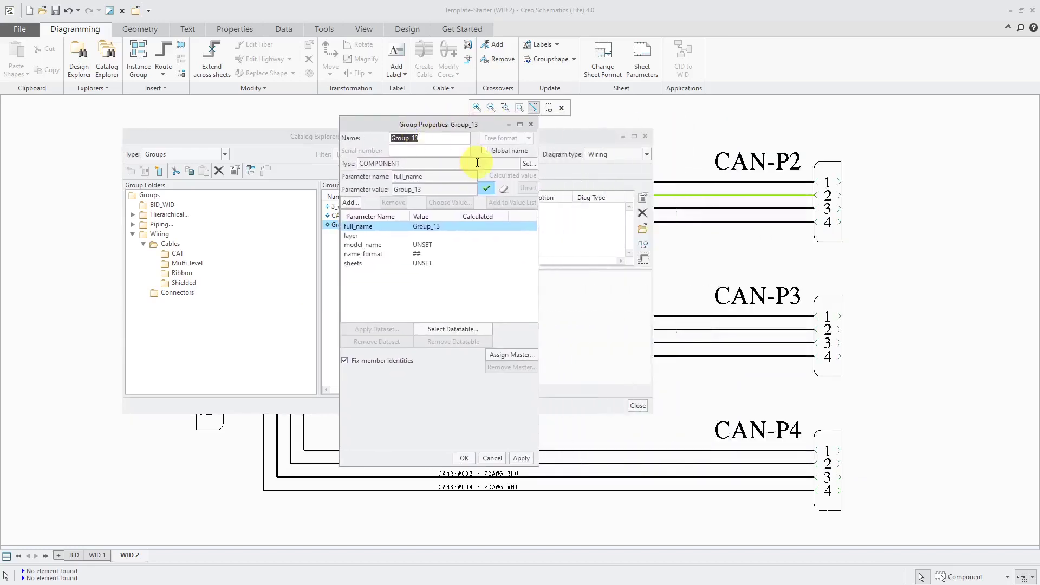
type("CABLE")
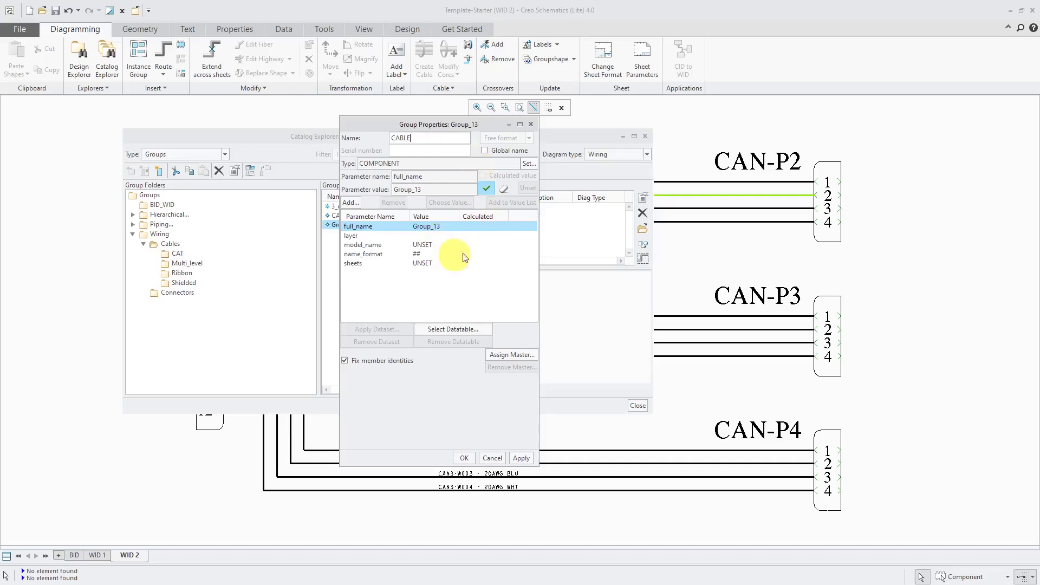
left_click(527, 163)
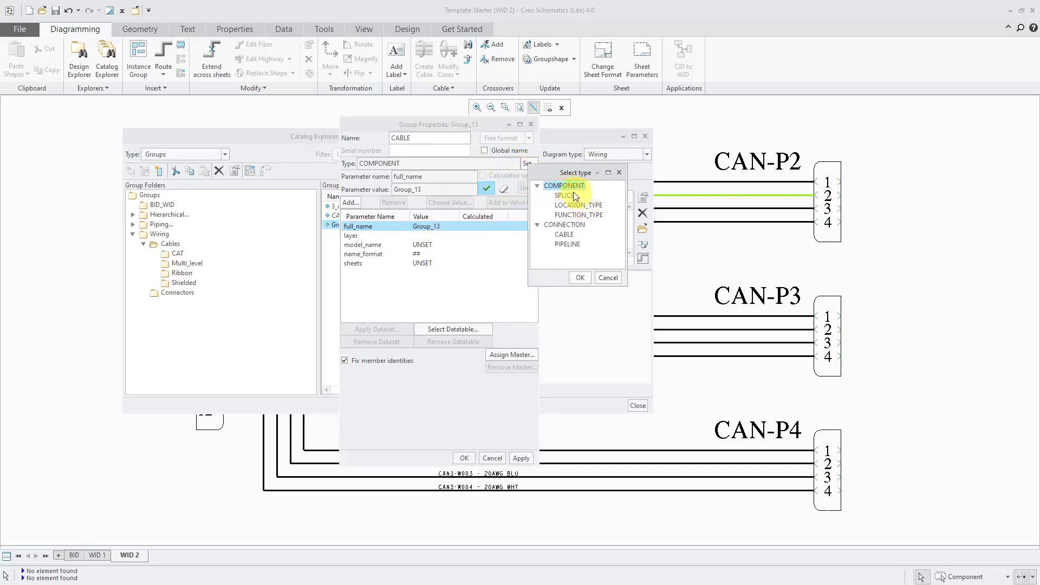
left_click(564, 234)
left_click(579, 278)
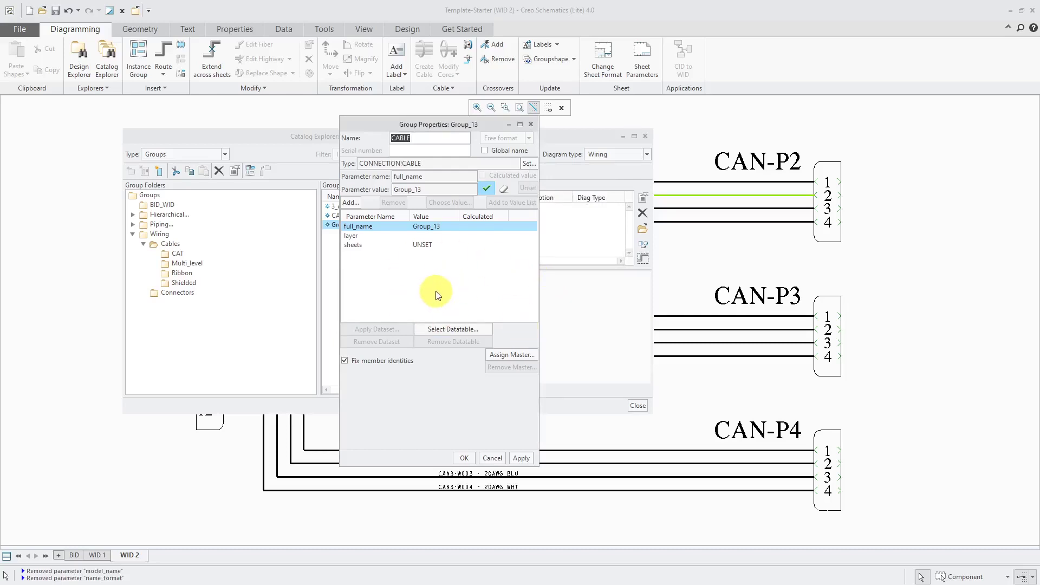
Select the min_bend_radius, thickness and units parameters for addition to the CABLE group
left_click(352, 203)
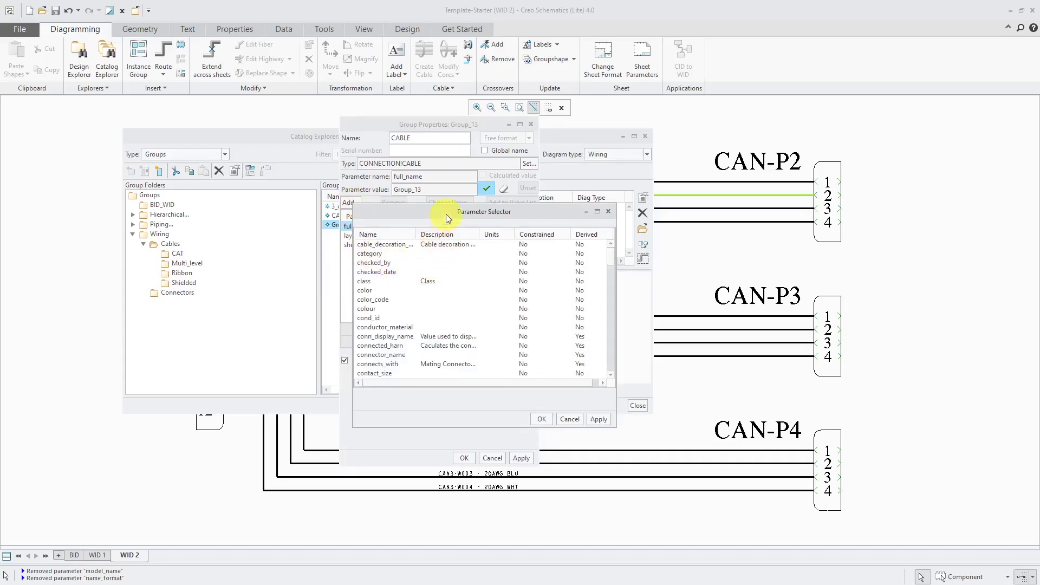
left_click_drag(447, 214, 516, 205)
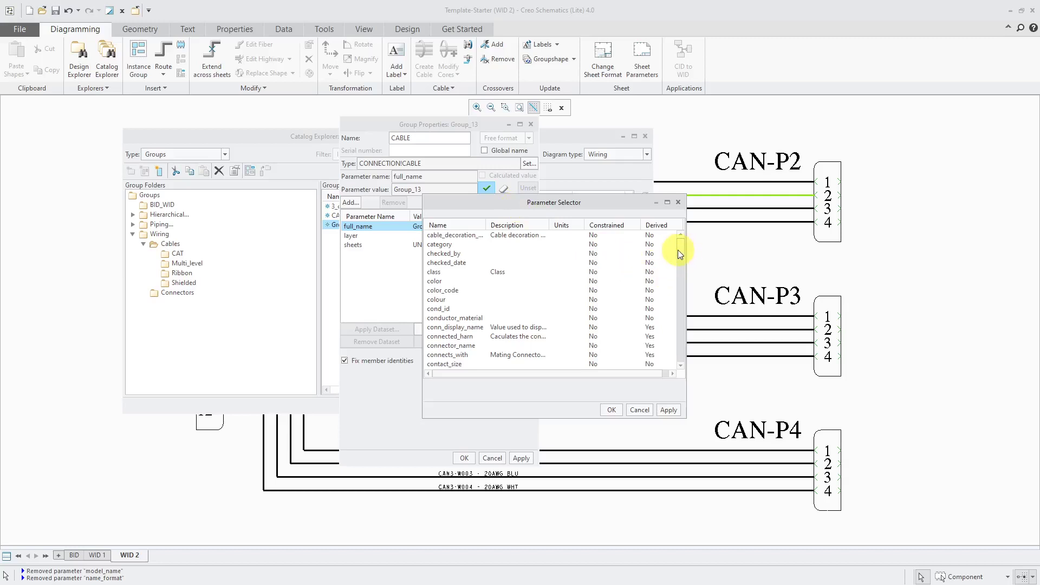
left_click_drag(678, 249, 667, 296)
left_click(453, 336)
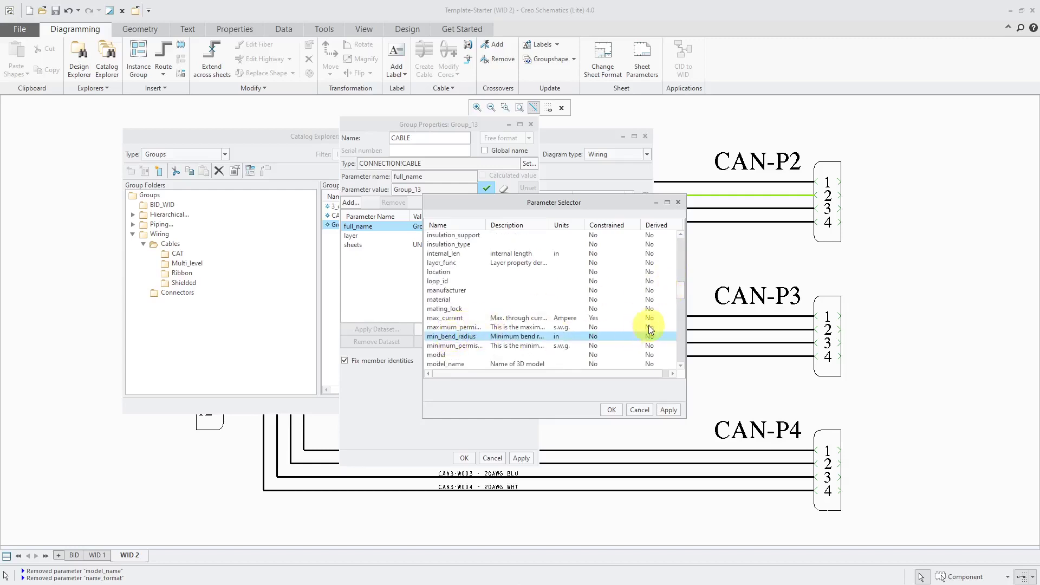
left_click_drag(680, 290, 672, 356)
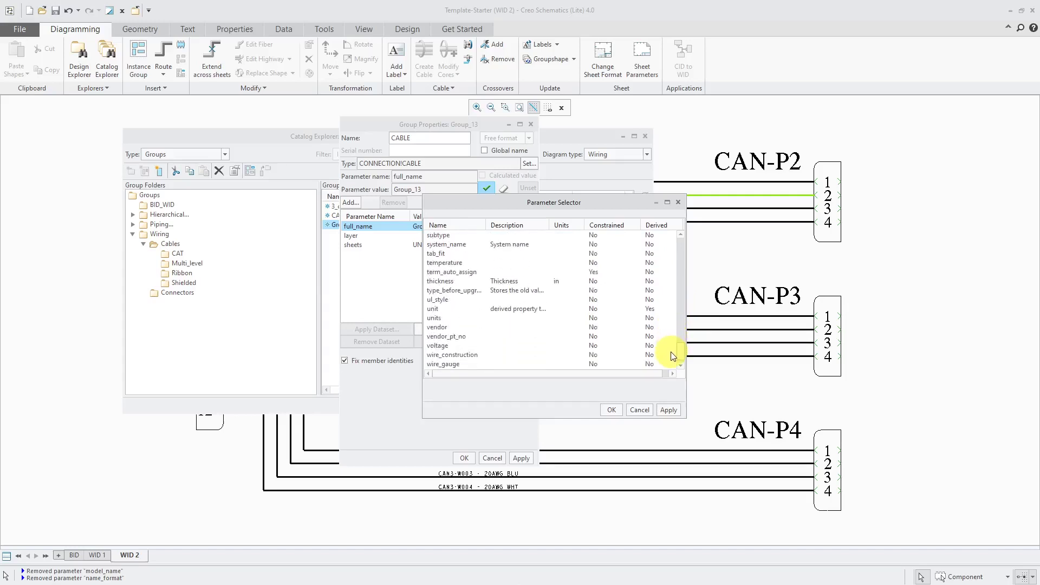
left_click(440, 281)
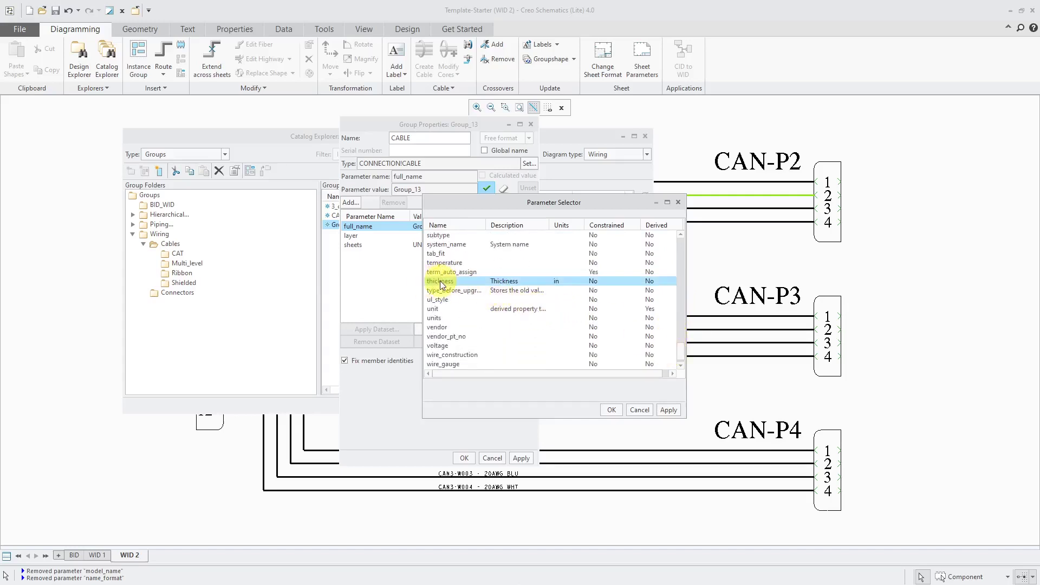
left_click(437, 318, "ctrl")
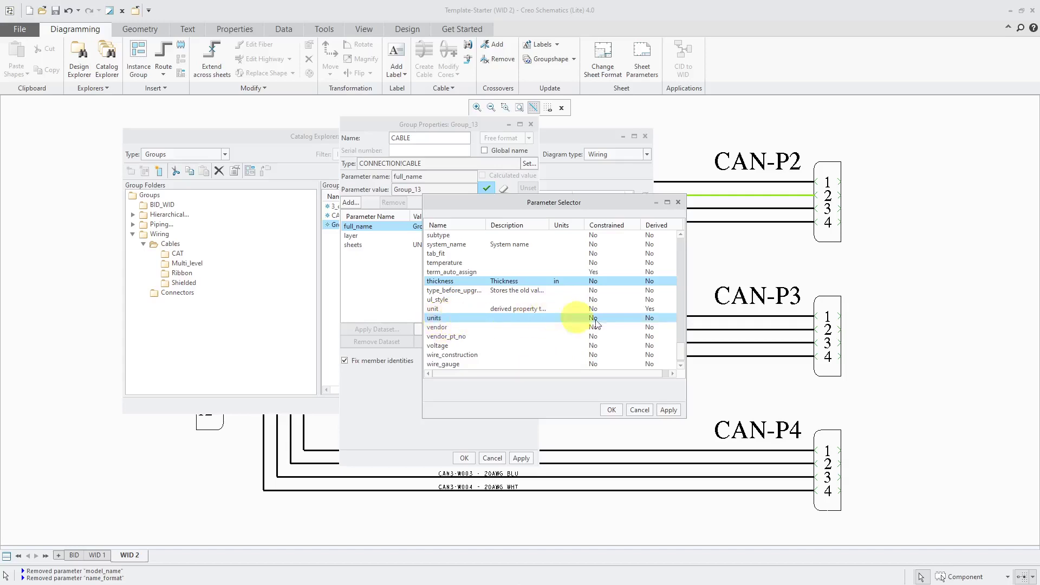
Include spool_name and num_cond in the parameter selection, add the selected parameters and save the CABLE group's properties
left_click(679, 264)
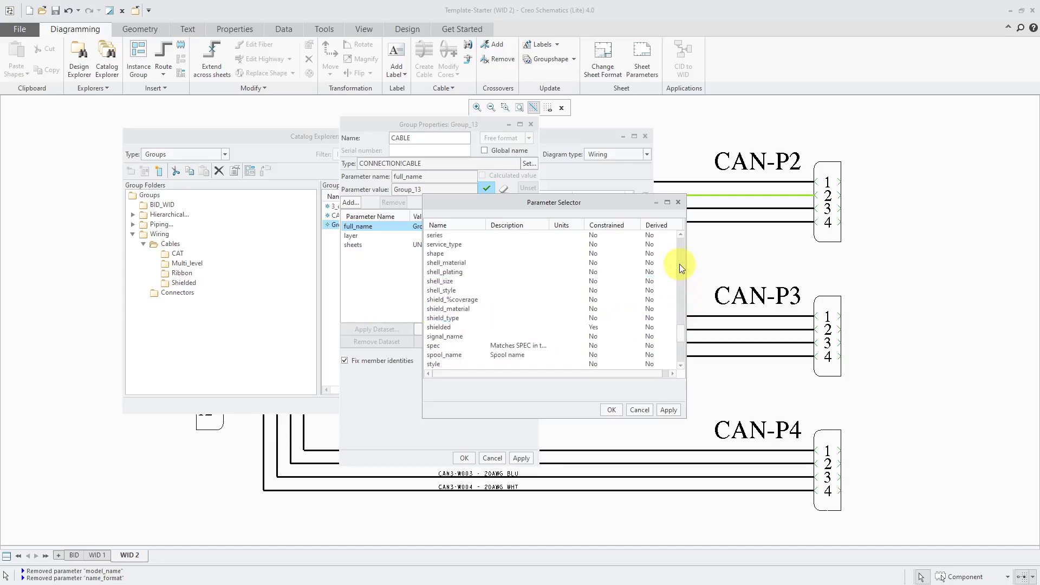
left_click(454, 355, "ctrl")
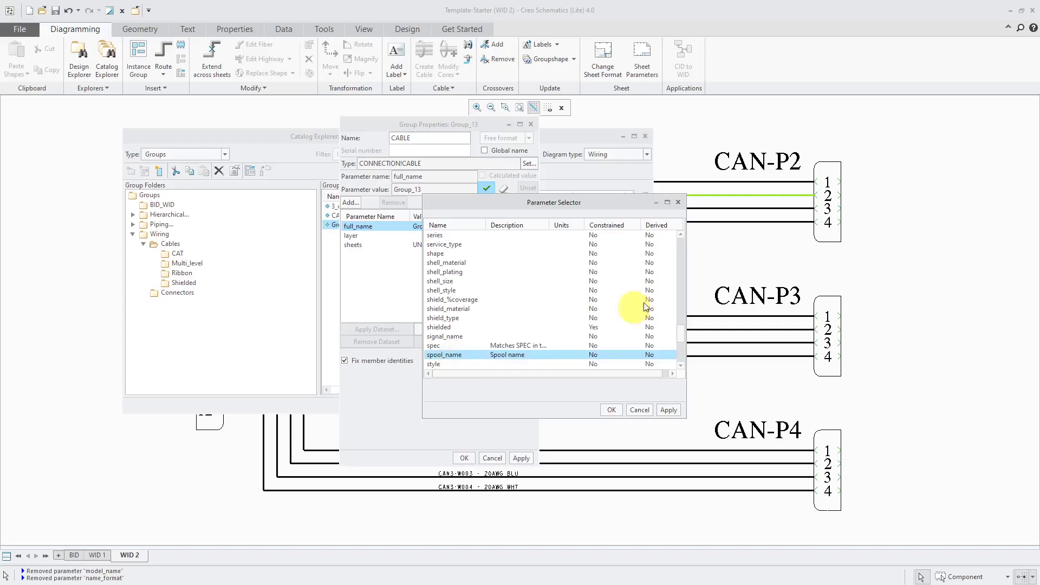
left_click(682, 268)
left_click(682, 268)
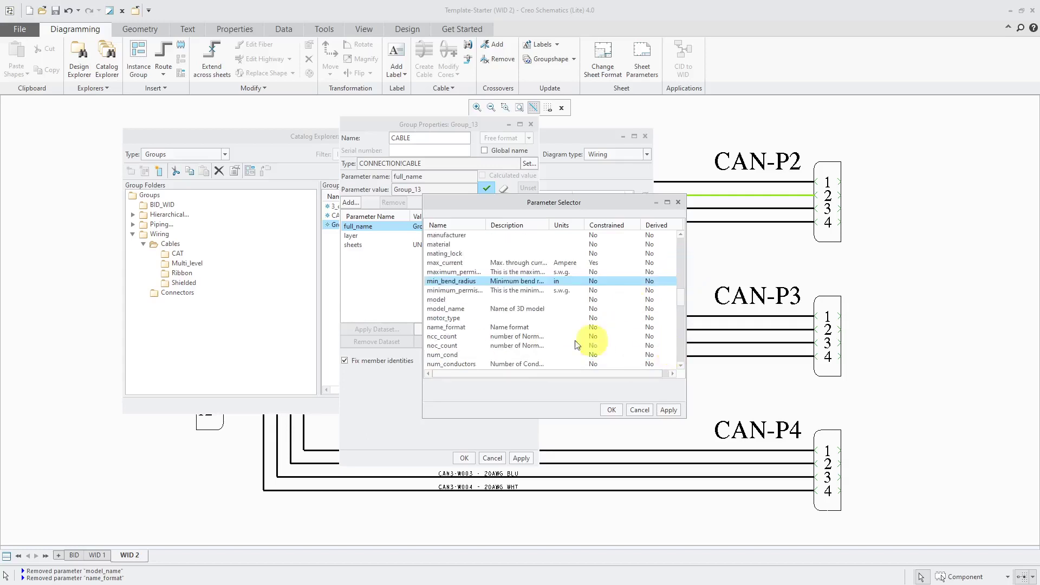
left_click(442, 356, "ctrl")
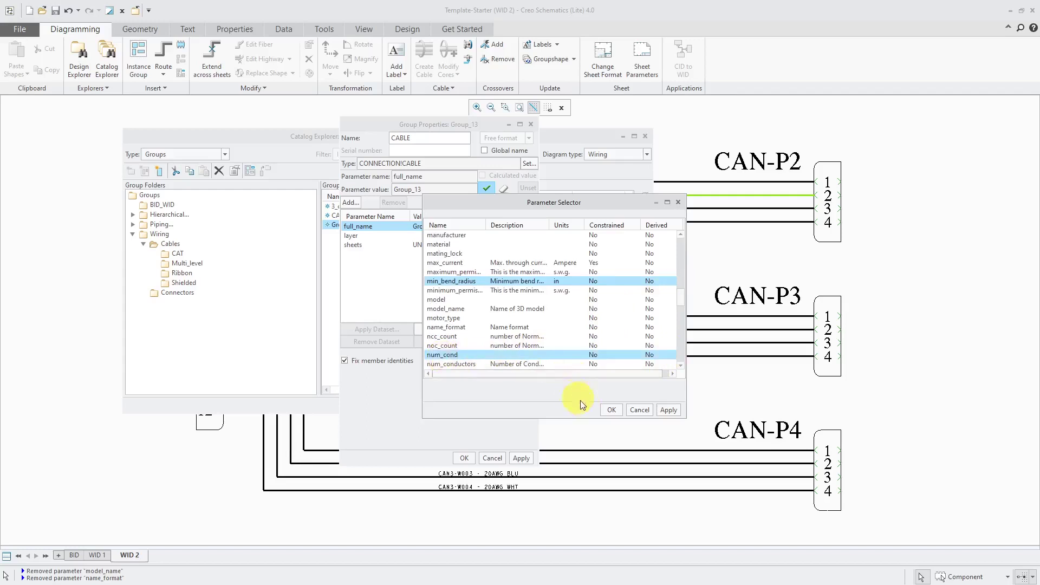
left_click(611, 411)
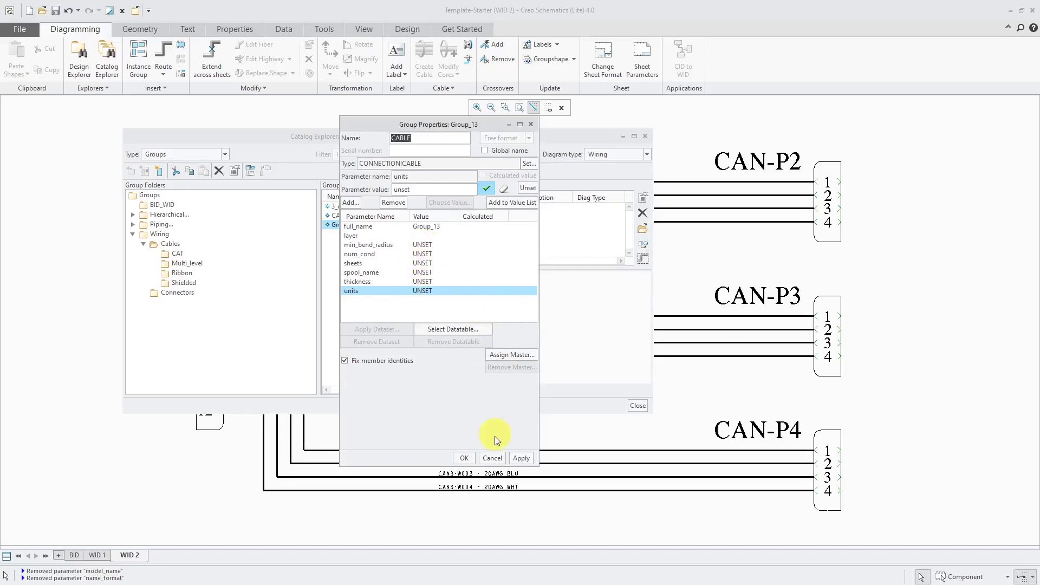
left_click(465, 458)
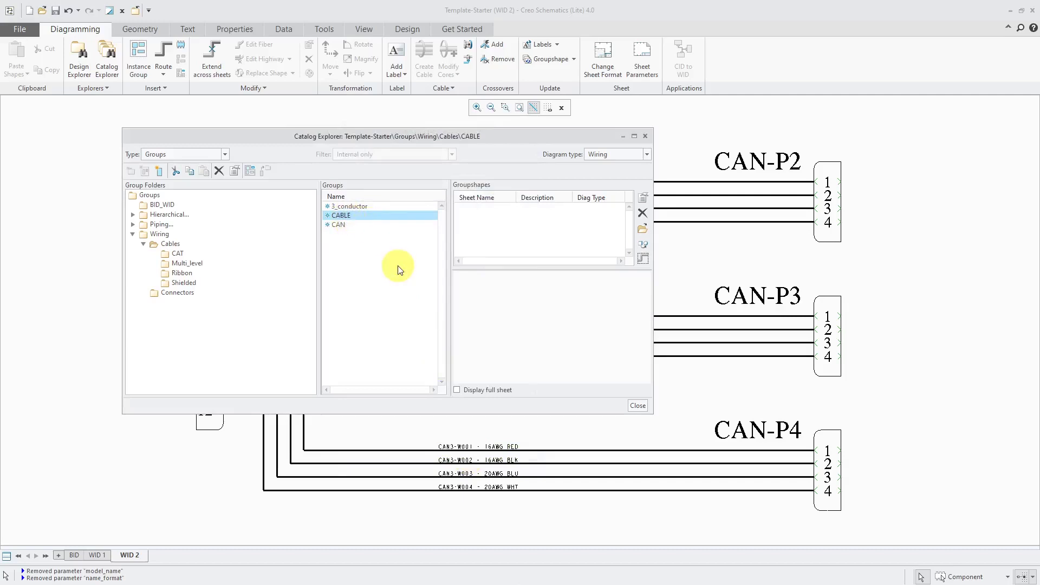
Create a groupshape for the CABLE group from the NEWGROUP template
right_click(351, 221)
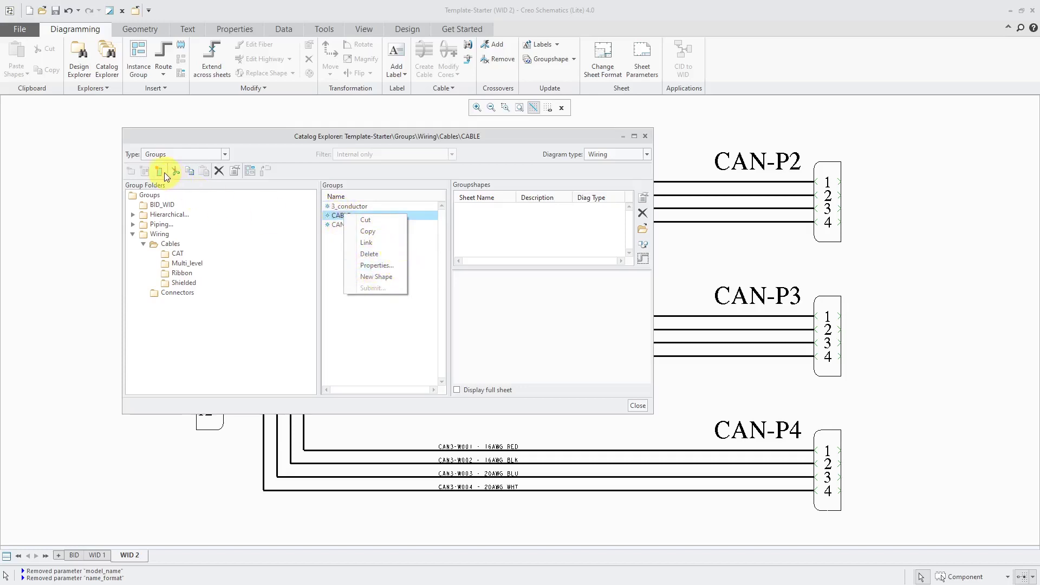
left_click(389, 275)
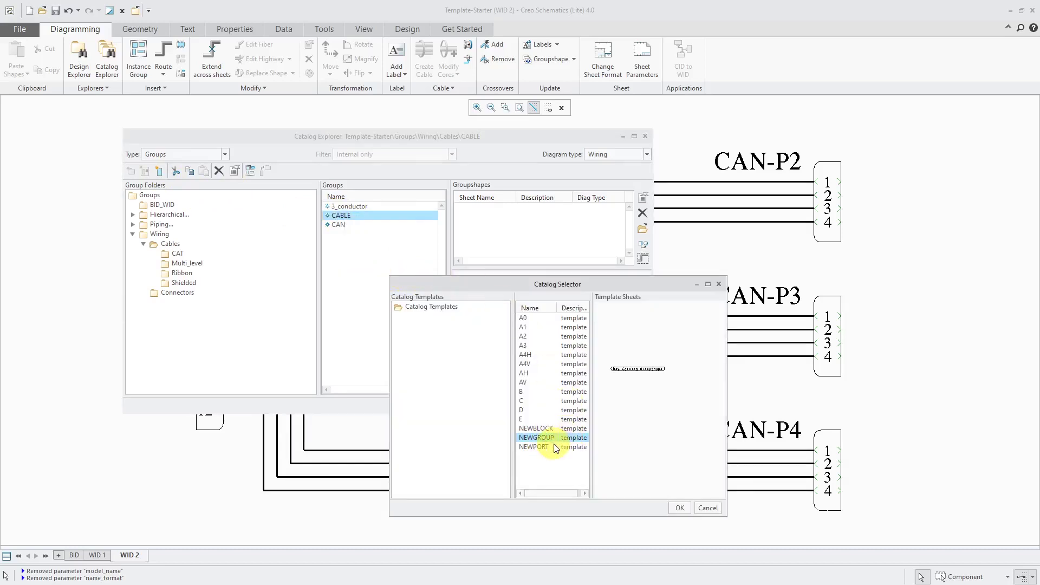
left_click(684, 509)
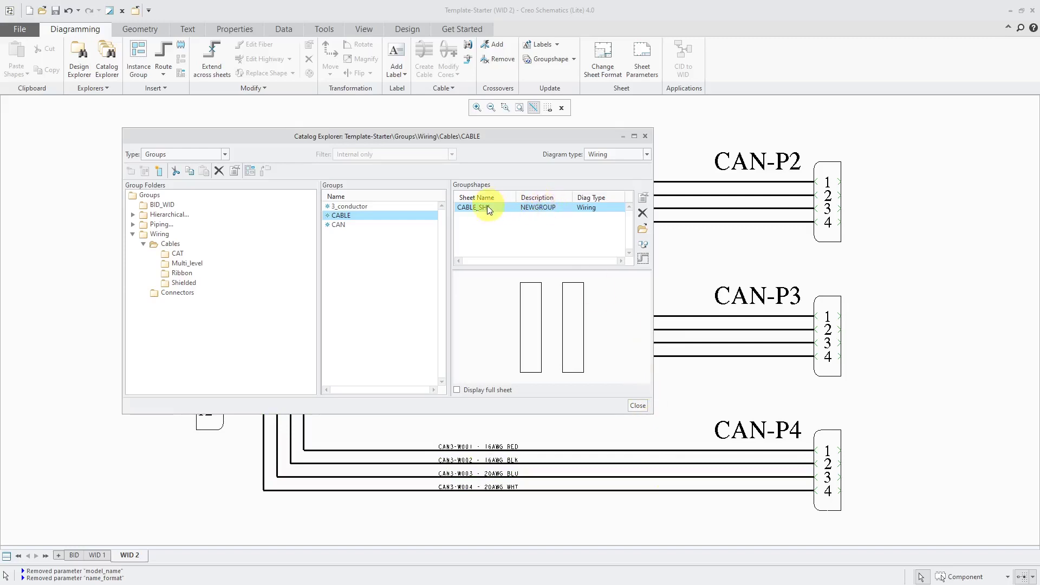
Rename the CABLE groupshape's sheet to CABLE_SHAPE, then close the Catalog Explorer after checking the group's properties
double_click(499, 214)
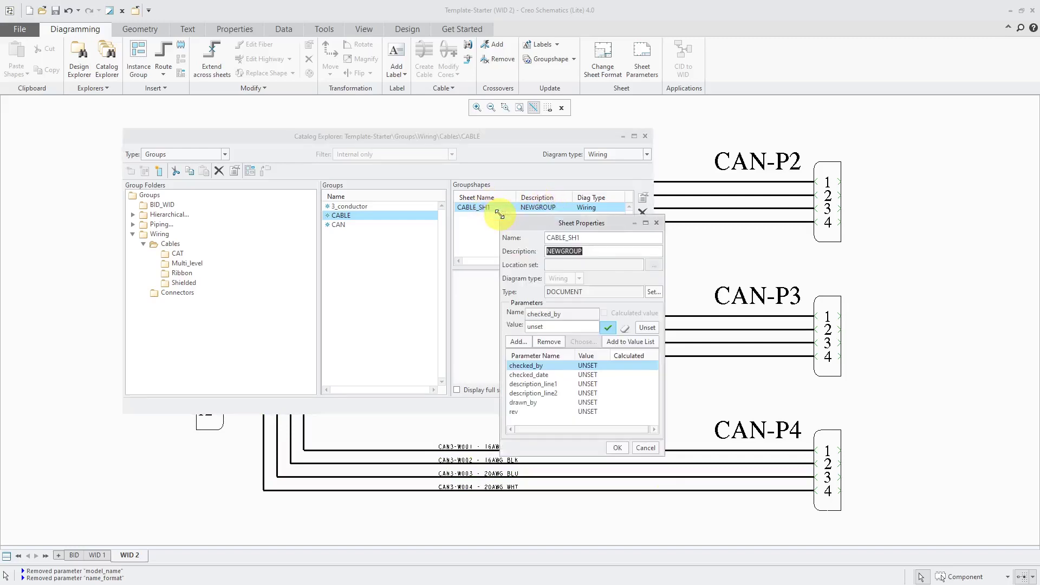
double_click(602, 238)
left_click(602, 239)
type("APE")
left_click(616, 448)
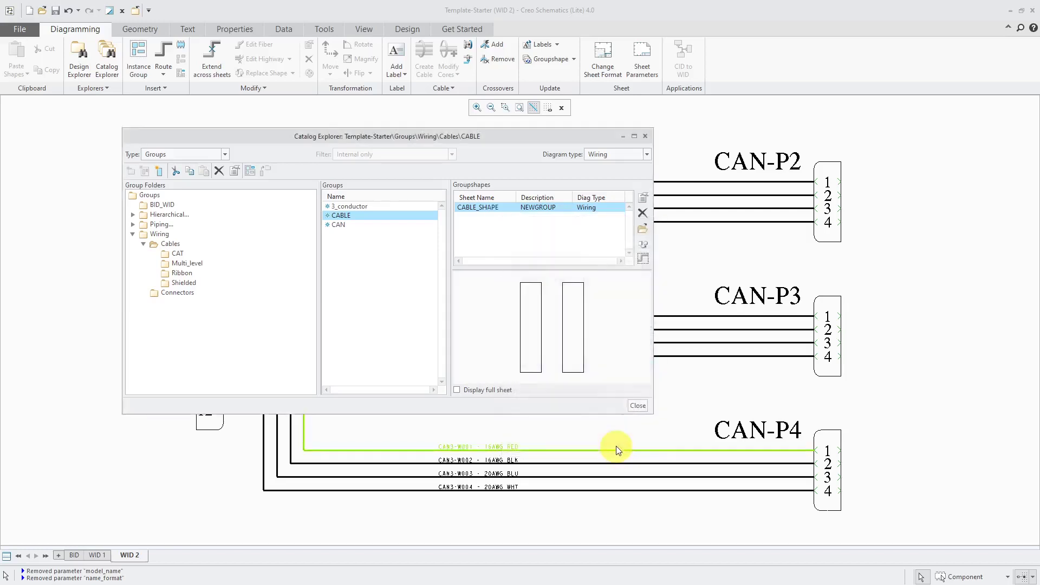
left_click(644, 200)
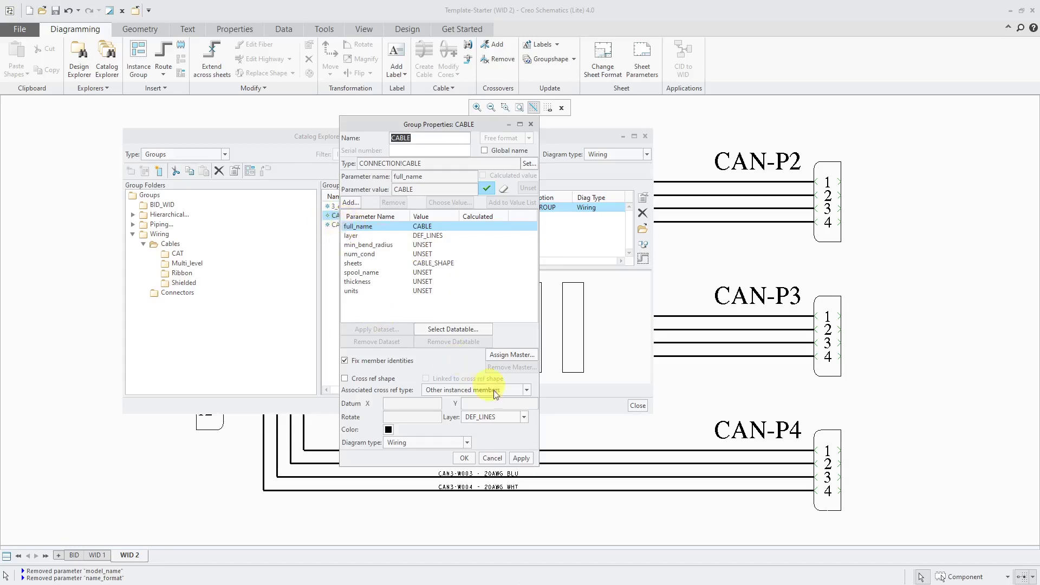
left_click(466, 458)
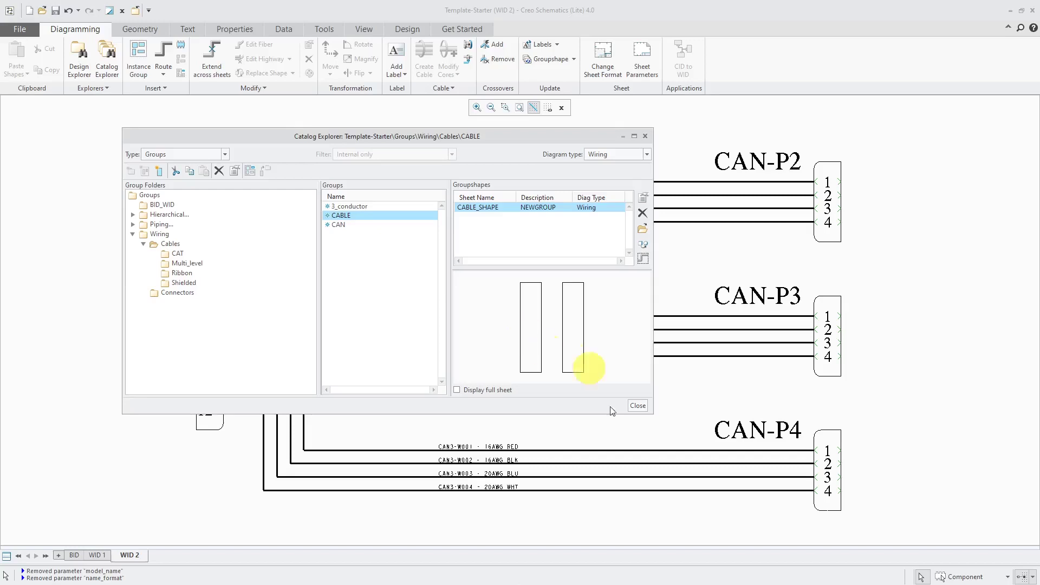
left_click(638, 406)
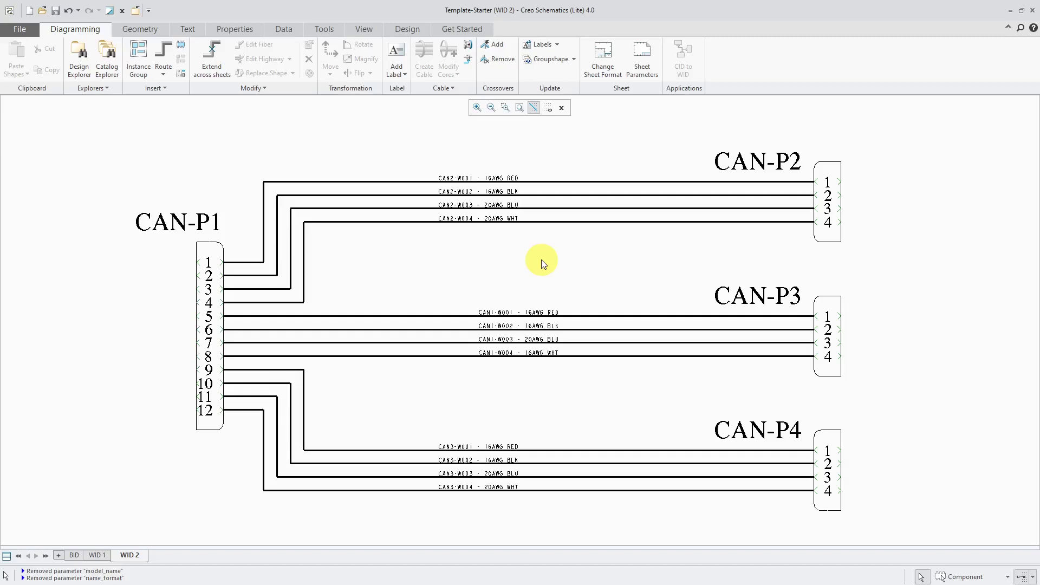
Create a cable from the four CAN1 wires between CAN-P1 and CAN-P3, using the CABLE group
left_click(440, 312)
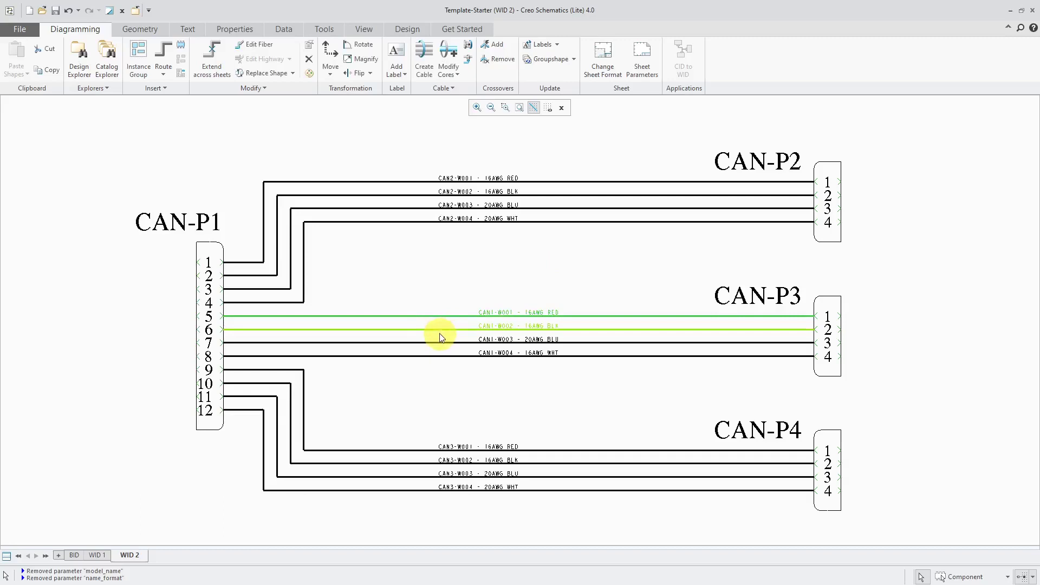
left_click(440, 335, "ctrl")
left_click(440, 340, "ctrl")
left_click(440, 354, "ctrl")
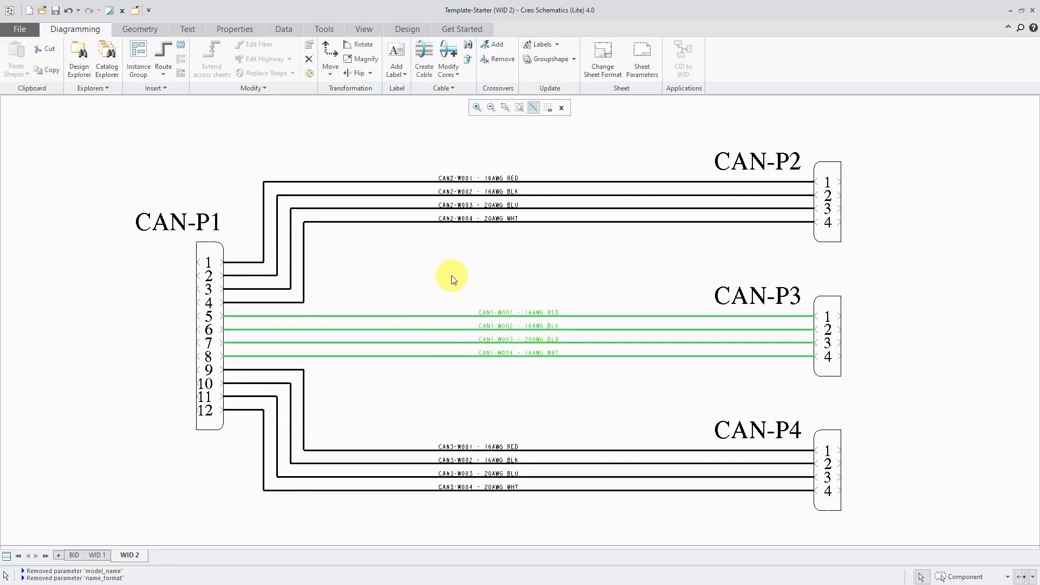
left_click(427, 75)
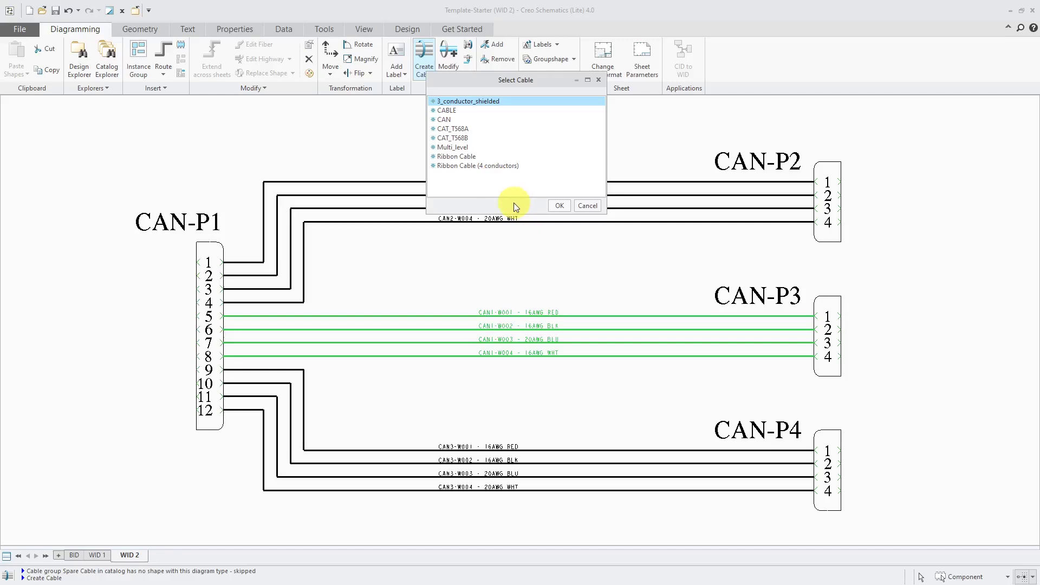
left_click(451, 111)
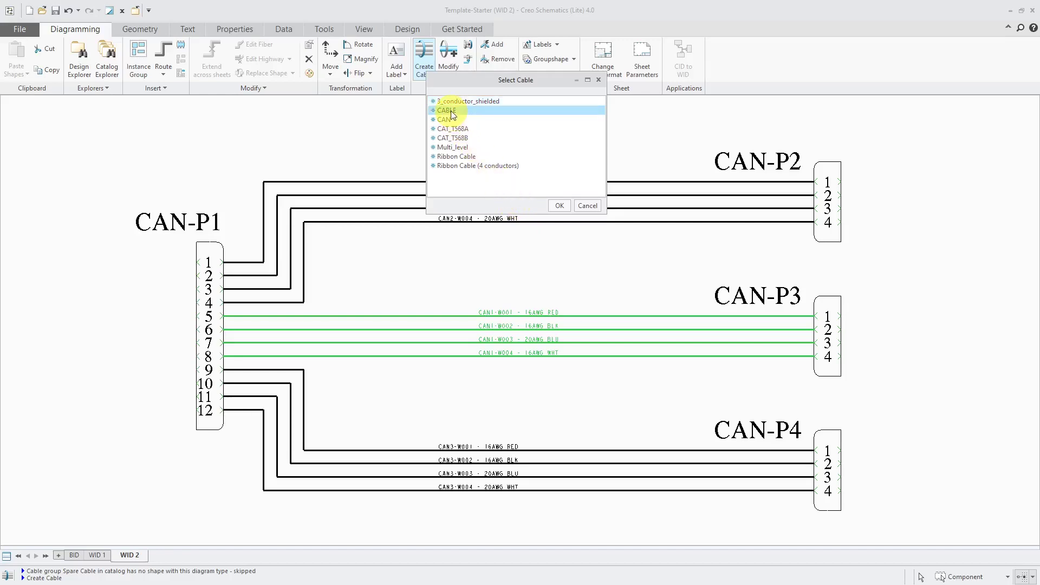
left_click(557, 208)
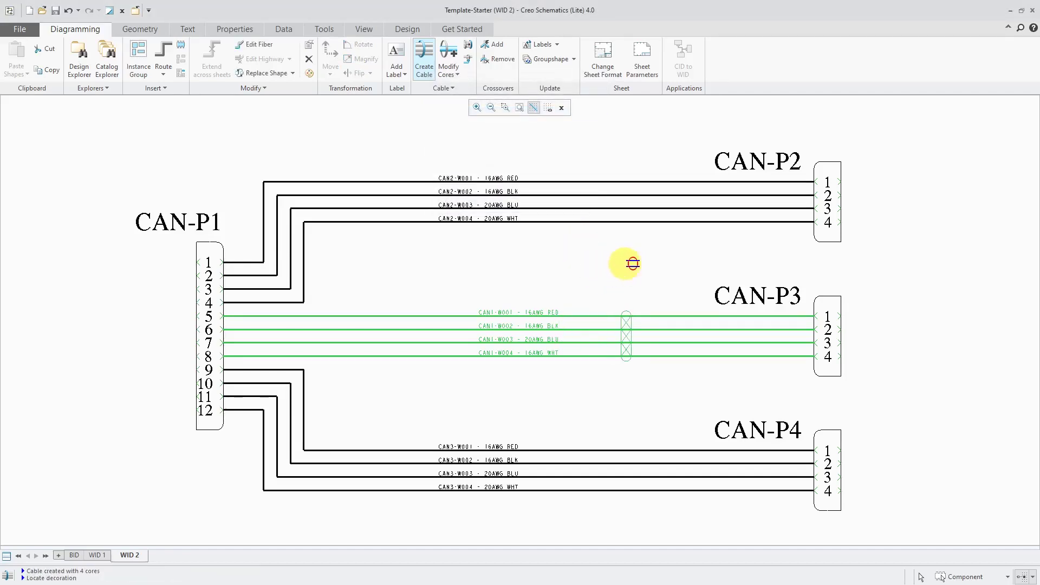
Set the CAN1 cable's decoration to Type 2: Overall Solid and place it on the wires beside CAN-P3
right_click(641, 262)
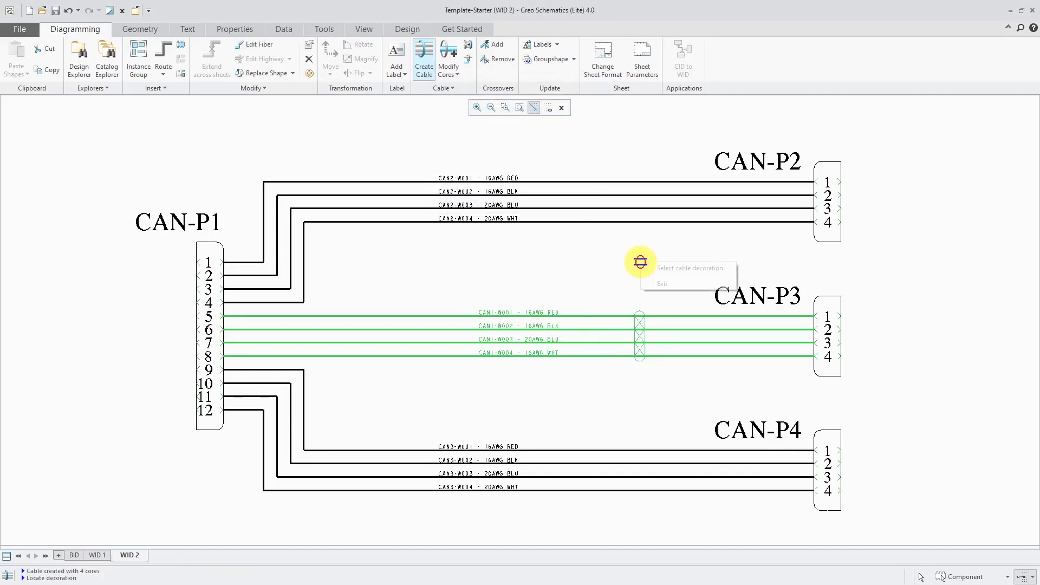
left_click(676, 270)
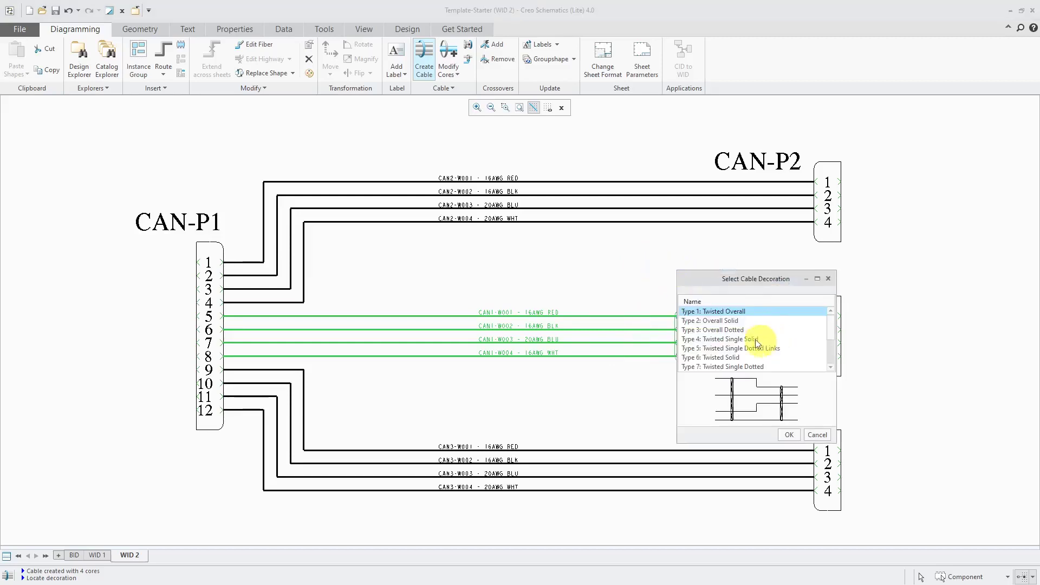
left_click(730, 322)
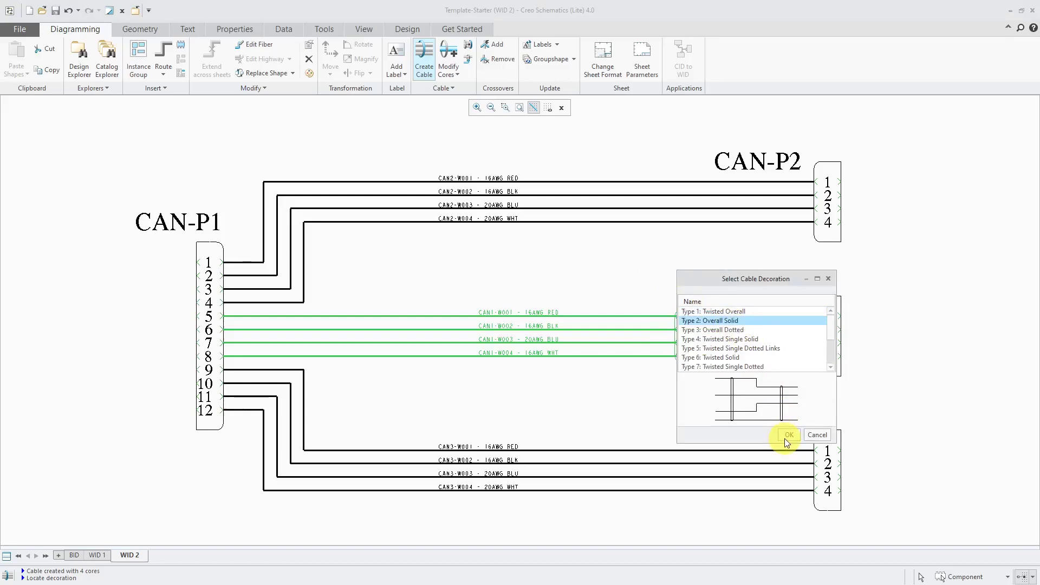
left_click(787, 436)
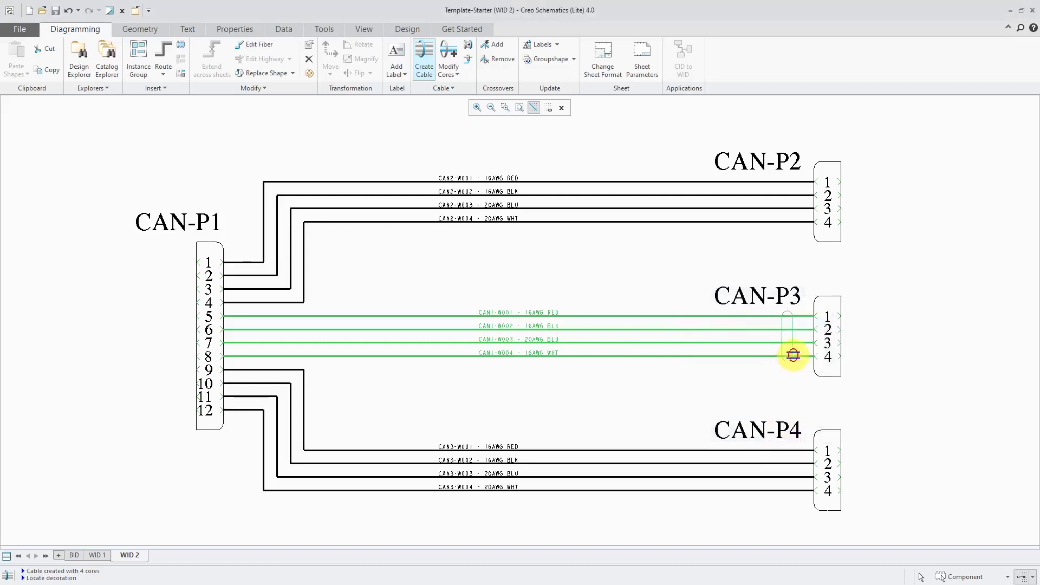
left_click(800, 355)
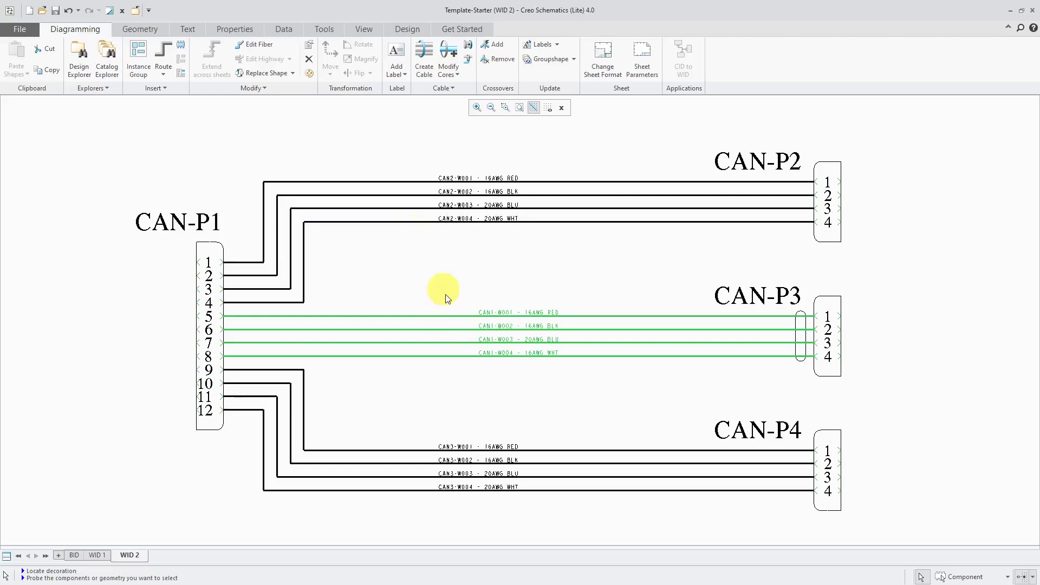
Add a second Type 2: Overall Solid decoration to the CAN1 cable beside pins 5 to 8 of CAN-P1
left_click(804, 367)
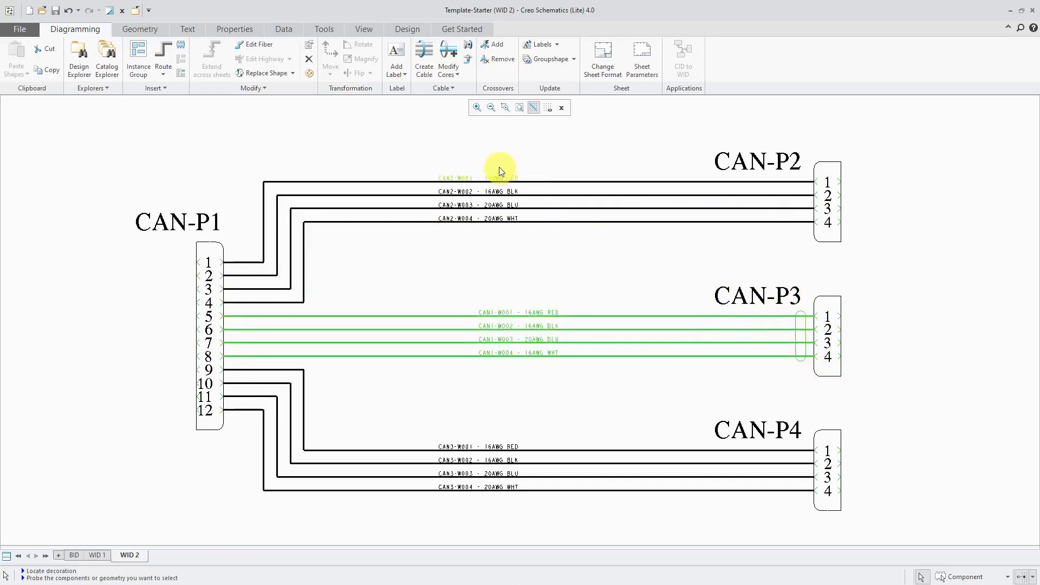
left_click(447, 90)
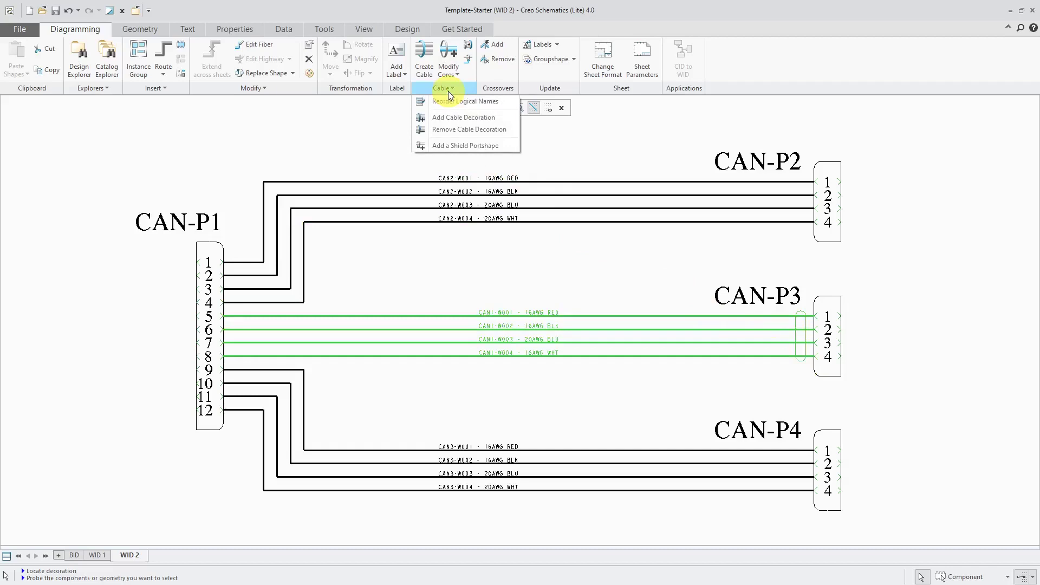
left_click(448, 118)
right_click(369, 267)
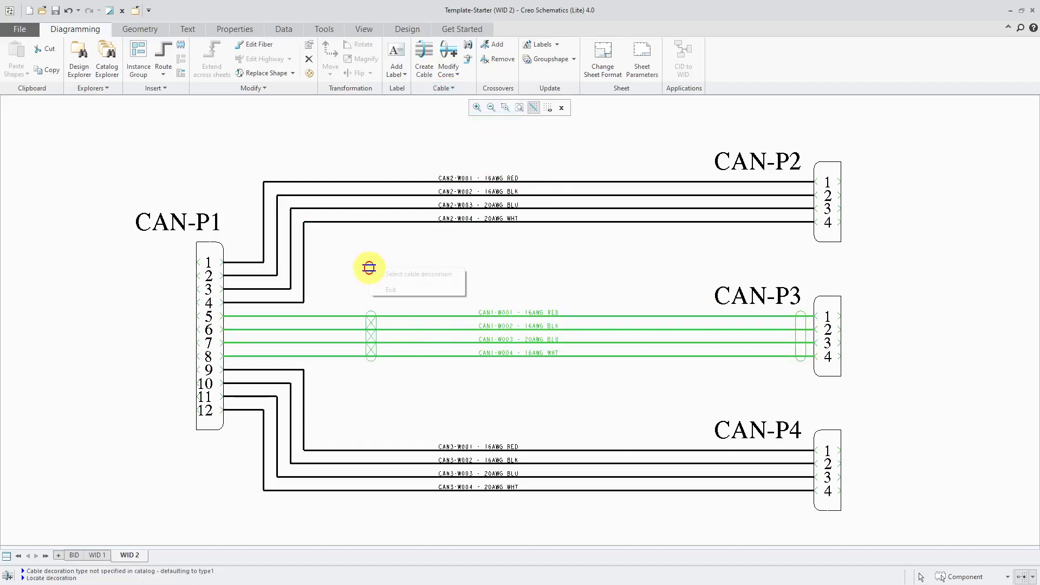
left_click(398, 274)
left_click(448, 322)
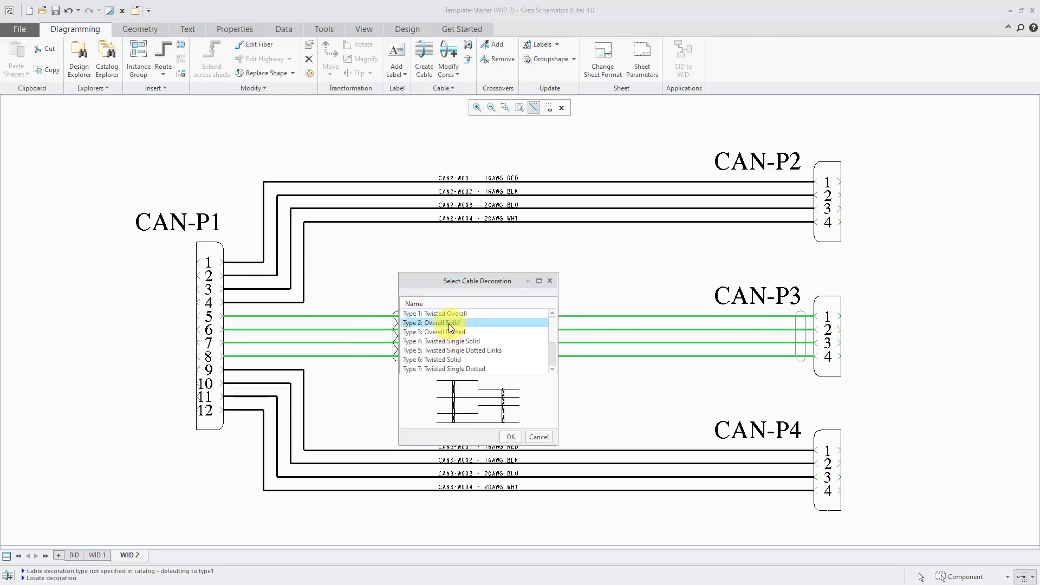
left_click(511, 437)
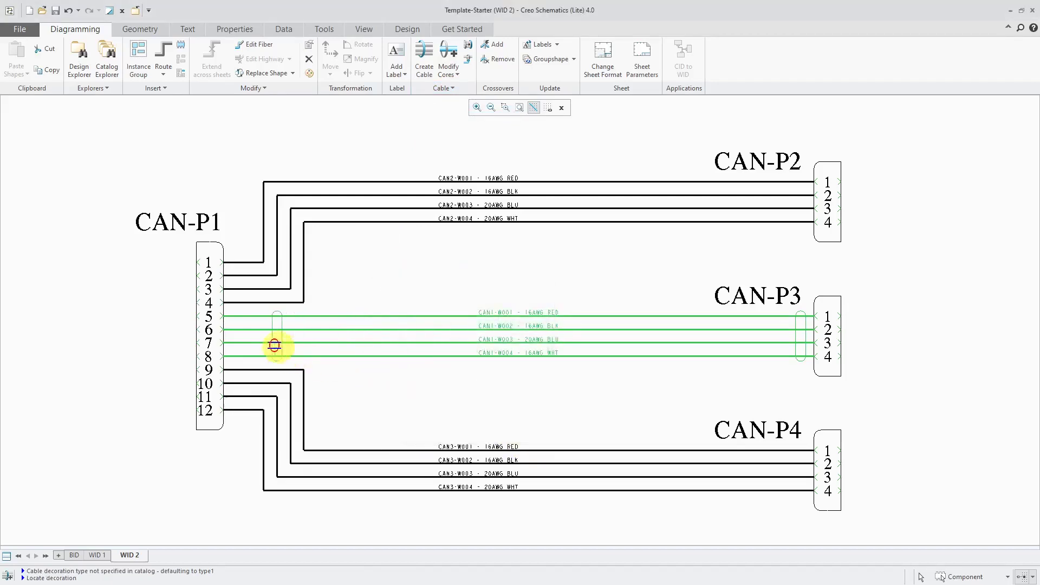
left_click(242, 343)
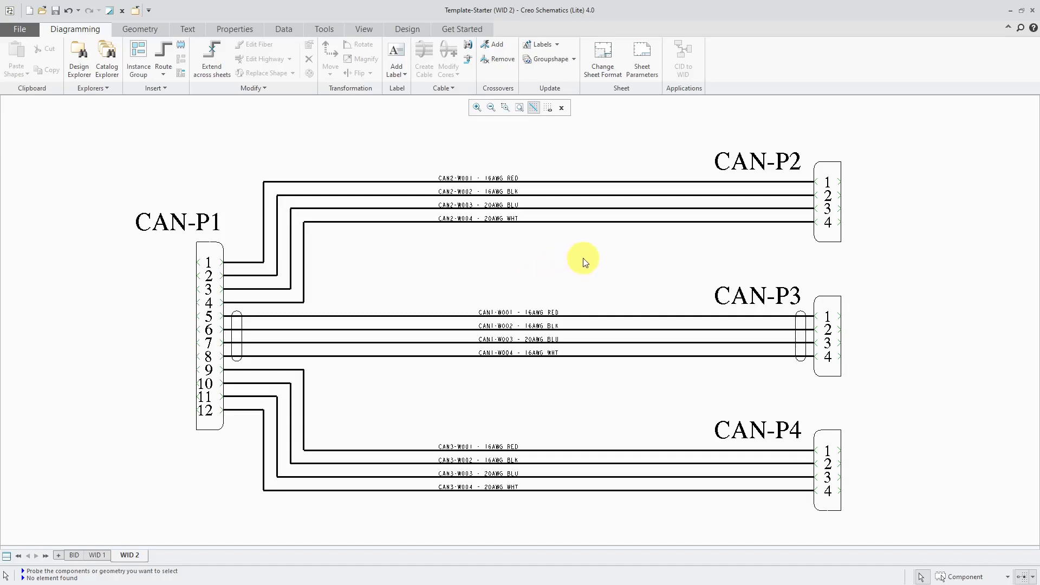
Create a cable from the four CAN2 wires with the CABLE group and place a Type 2: Overall Solid decoration beside CAN-P2
left_click_drag(592, 222, 592, 189)
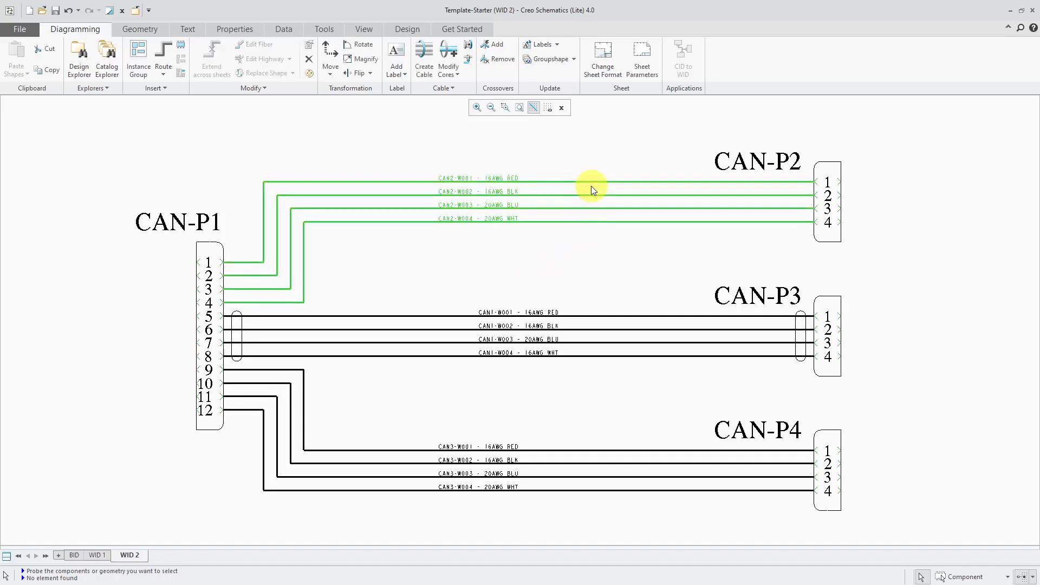
left_click(427, 68)
double_click(420, 111)
right_click(592, 143)
left_click(618, 144)
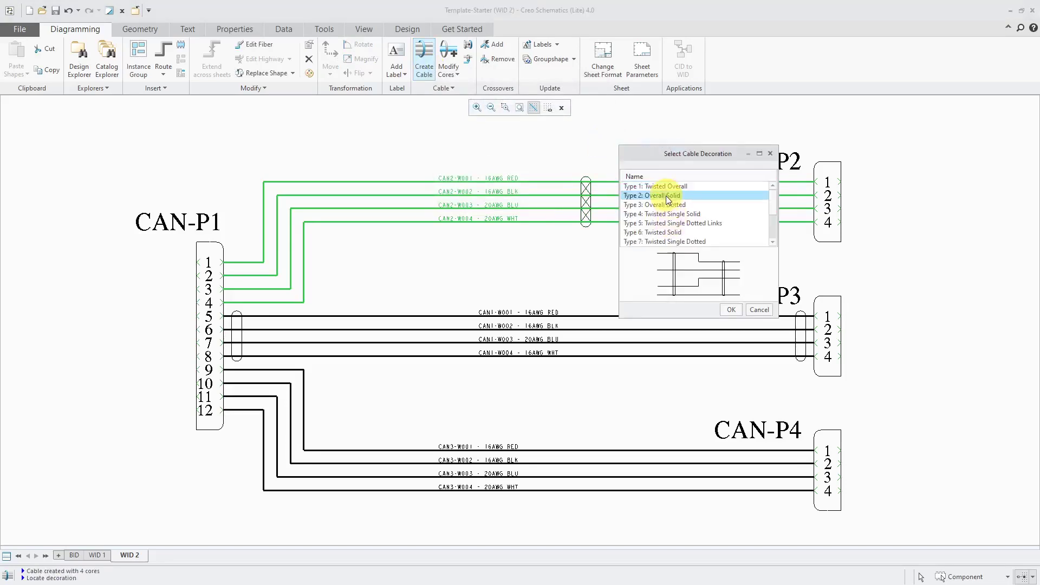
double_click(665, 196)
left_click(784, 230)
Add a second Type 2: Overall Solid decoration to the CAN2 cable beside pins 1 to 4 of CAN-P1
left_click(430, 88)
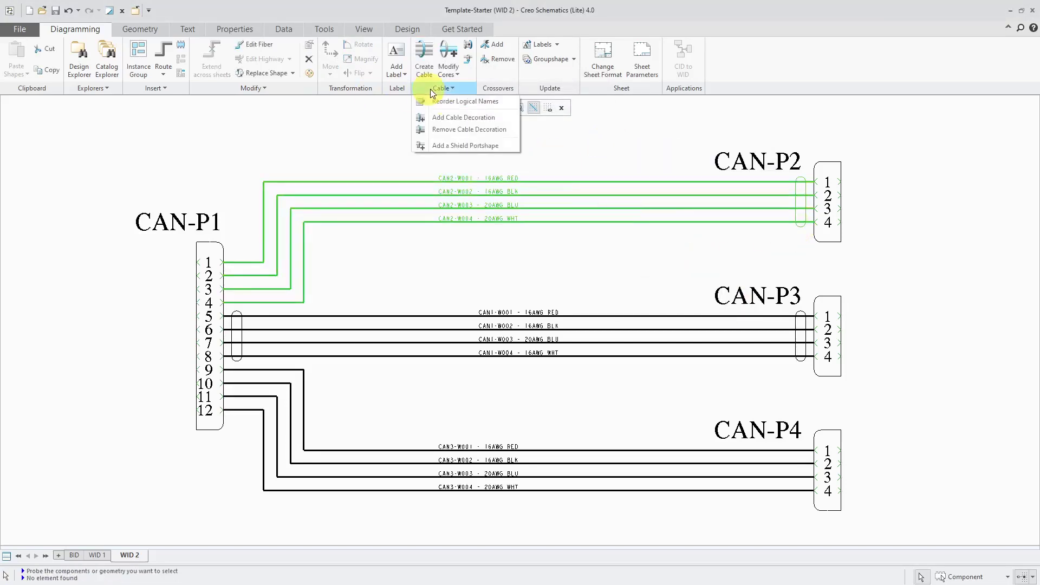
left_click(436, 118)
right_click(241, 200)
left_click(270, 208)
double_click(318, 255)
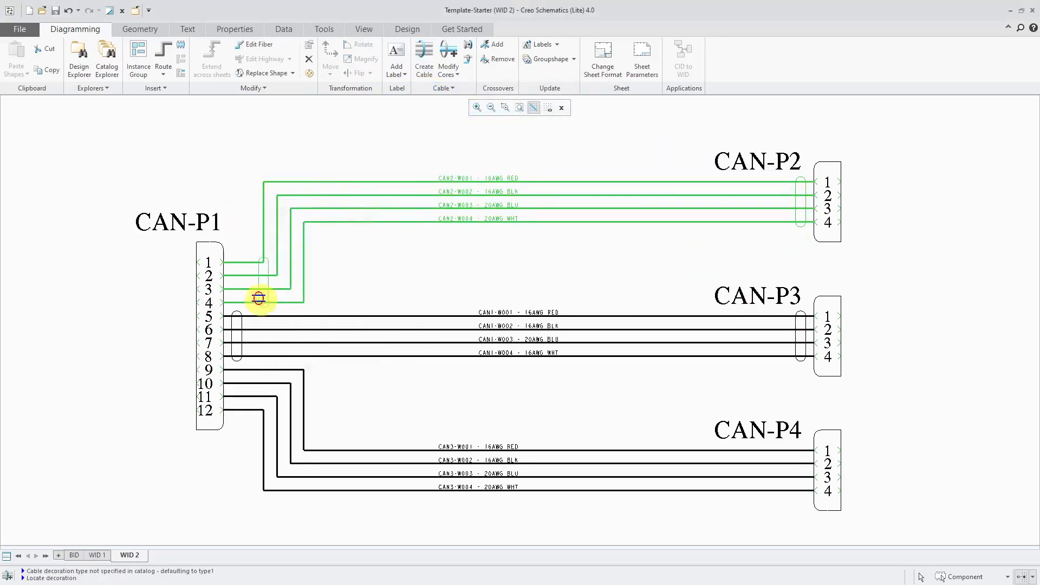
left_click(260, 298)
Create a cable from the four CAN3 wires with the CABLE group and place a Type 2: Overall Solid decoration beside CAN-P4
left_click(642, 491)
left_click(424, 54)
left_click(455, 107)
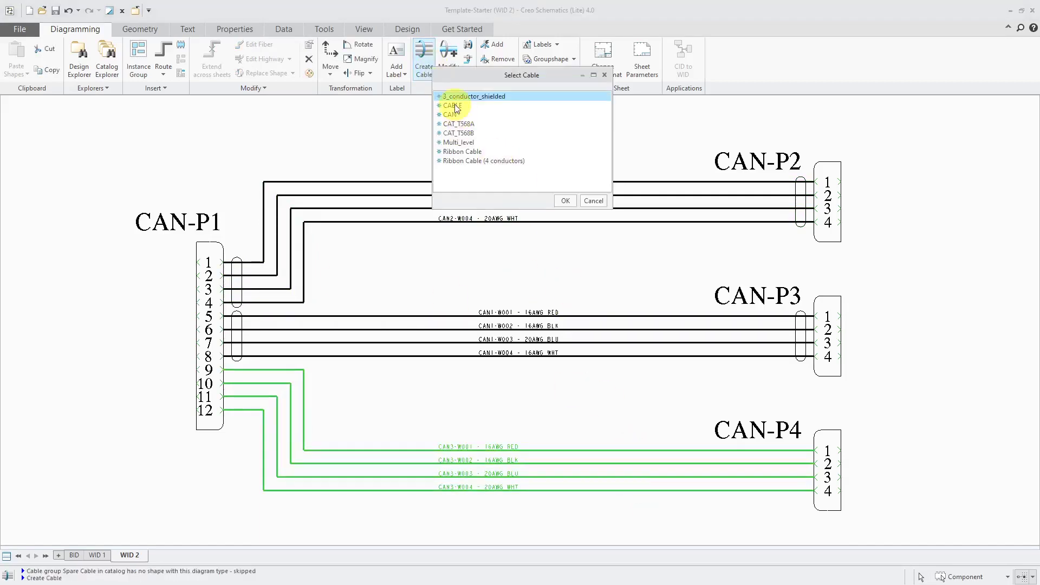
left_click(566, 201)
right_click(655, 412)
left_click(685, 420)
double_click(743, 463)
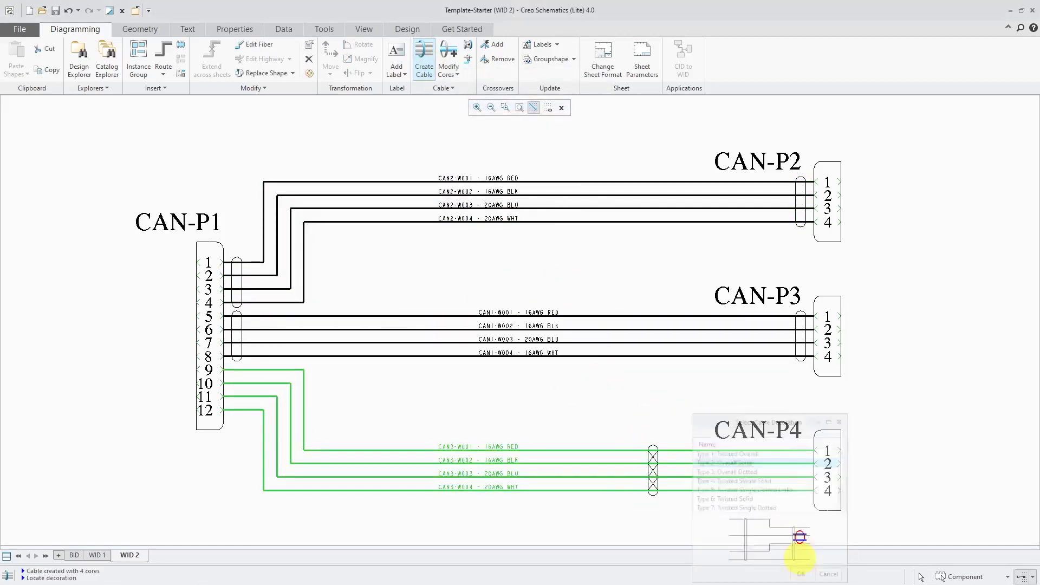
left_click(656, 391)
Add a second Type 2: Overall Solid decoration to the CAN3 cable beside pins 9 to 12 of CAN-P1
left_click(444, 88)
left_click(444, 104)
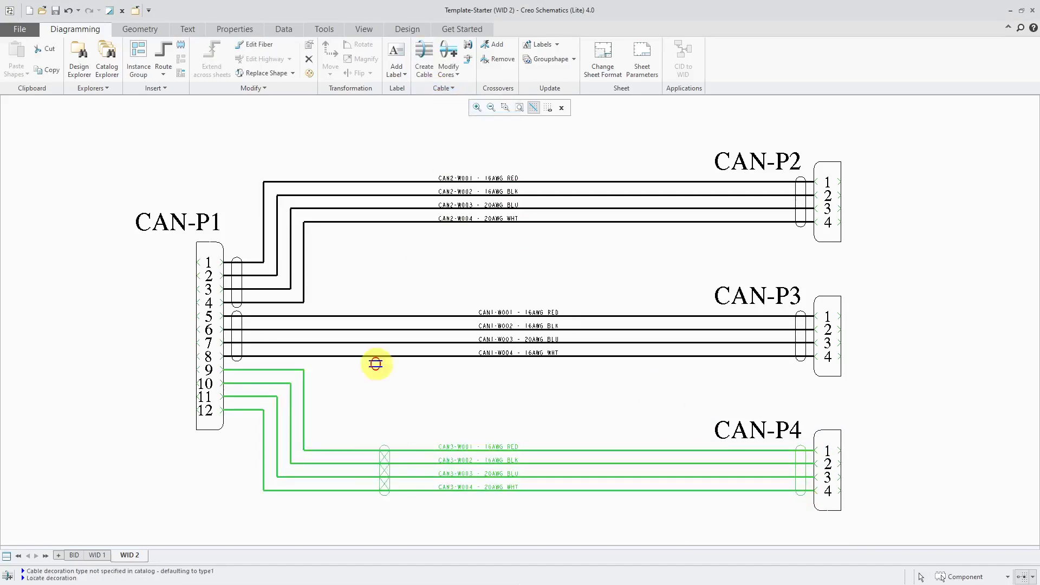
left_click(357, 450)
right_click(386, 392)
left_click(406, 396)
double_click(434, 439)
left_click(283, 376)
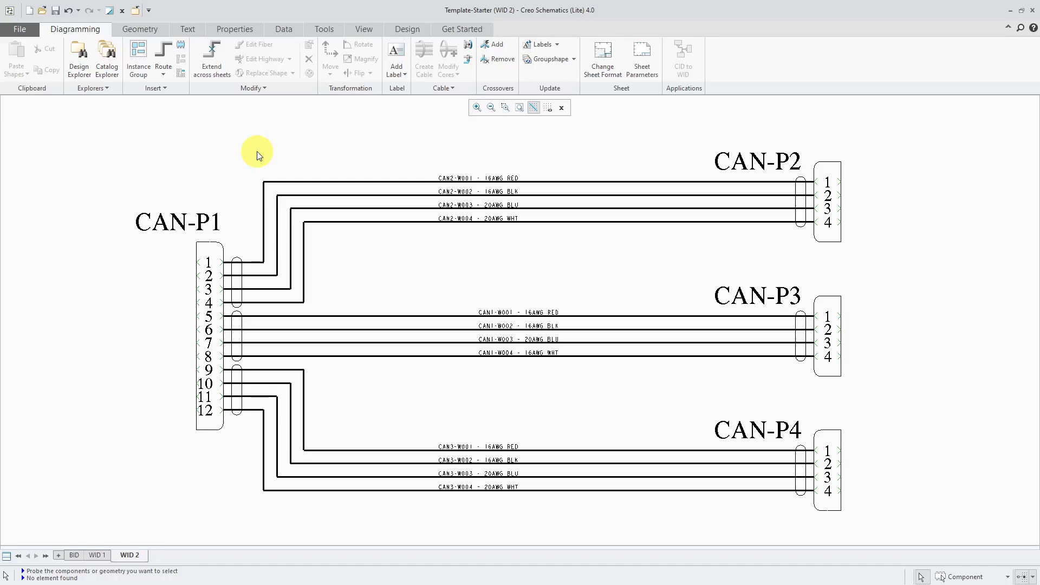
Show the parameter table and select all three cables to list their cable parameters together
left_click(7, 557)
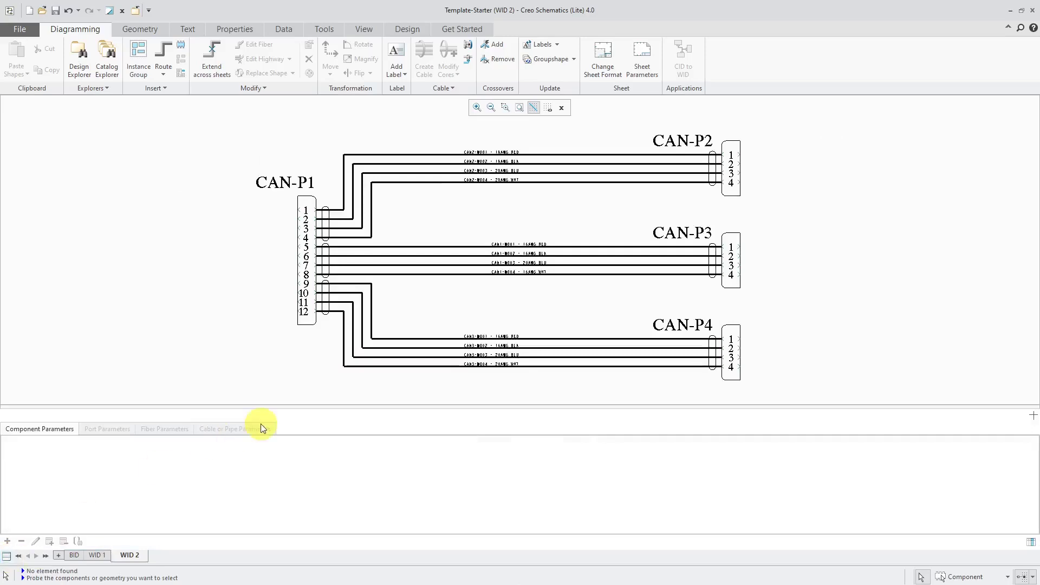
left_click(327, 321)
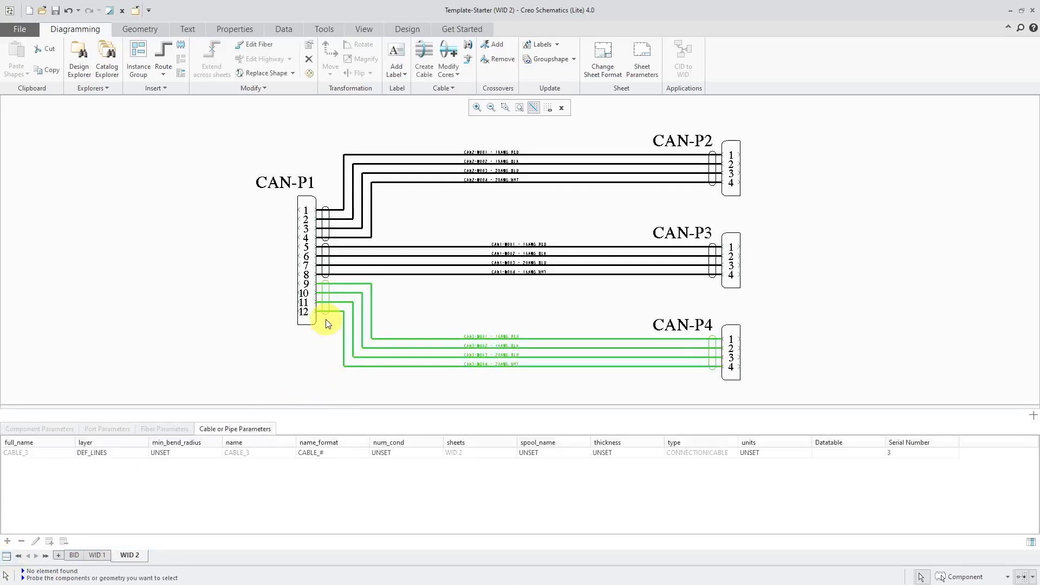
left_click(328, 278, "ctrl")
left_click(323, 206, "ctrl")
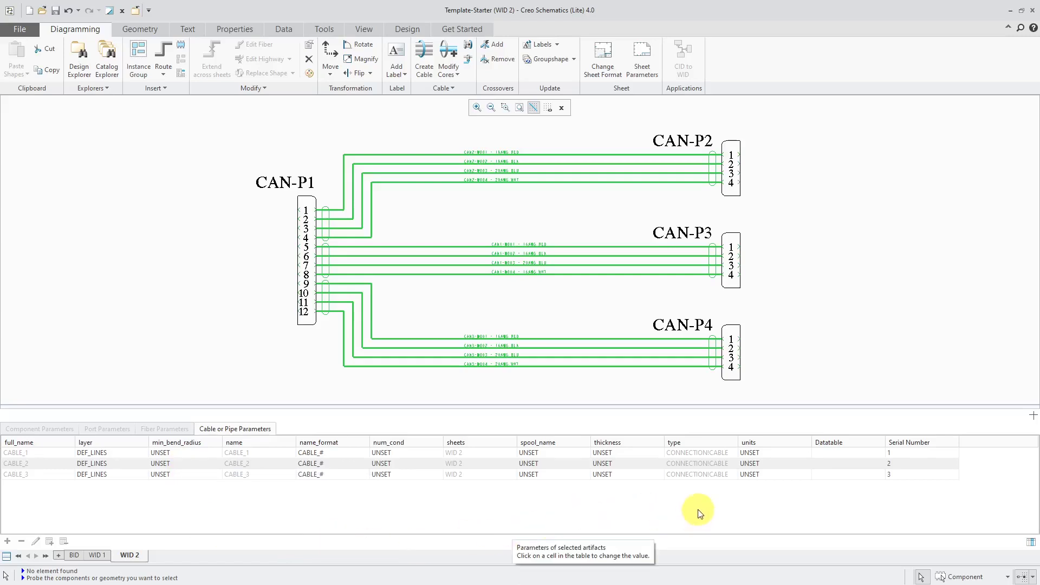
Set the thickness parameter of CABLE_1, CABLE_2 and CABLE_3 together to .5
left_click(620, 452)
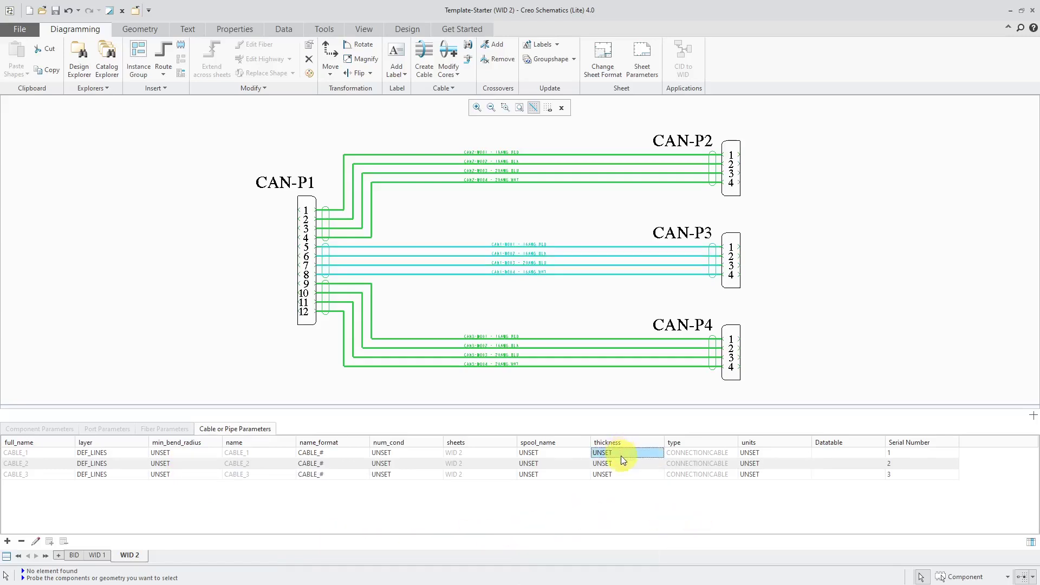
left_click(612, 465, "shift")
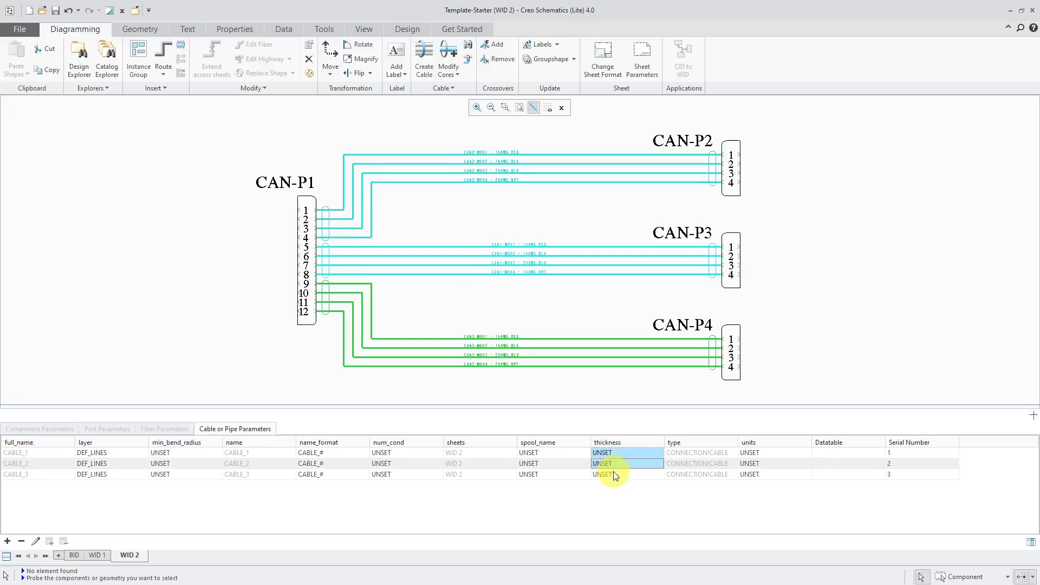
left_click(613, 473, "shift")
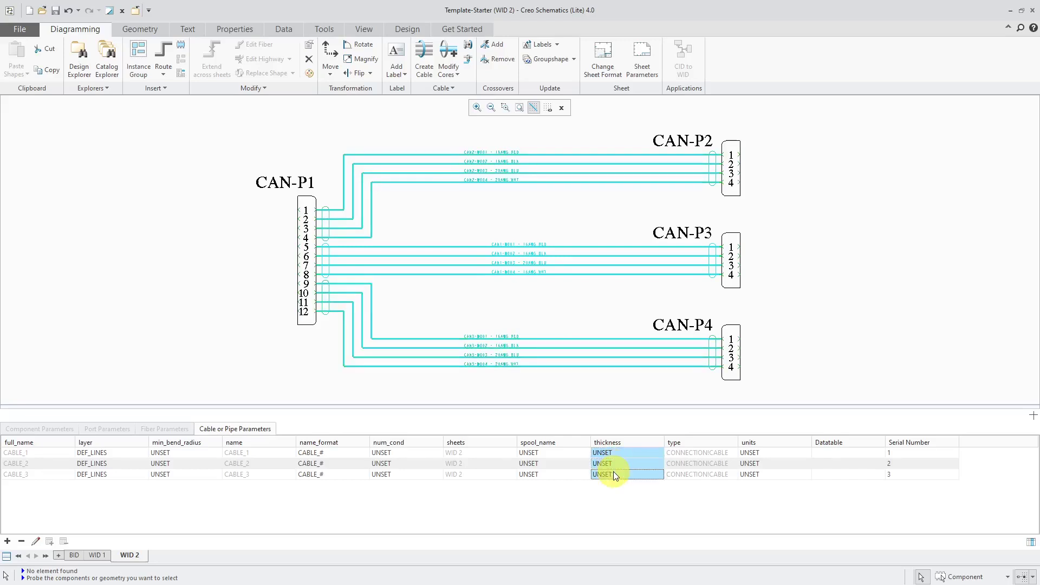
left_click(35, 542)
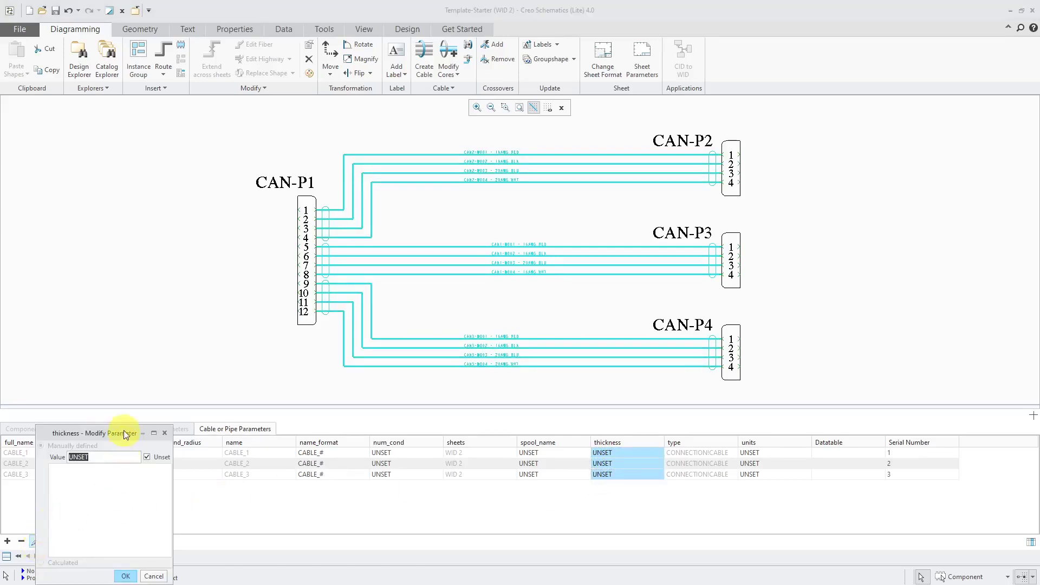
left_click_drag(123, 433, 198, 228)
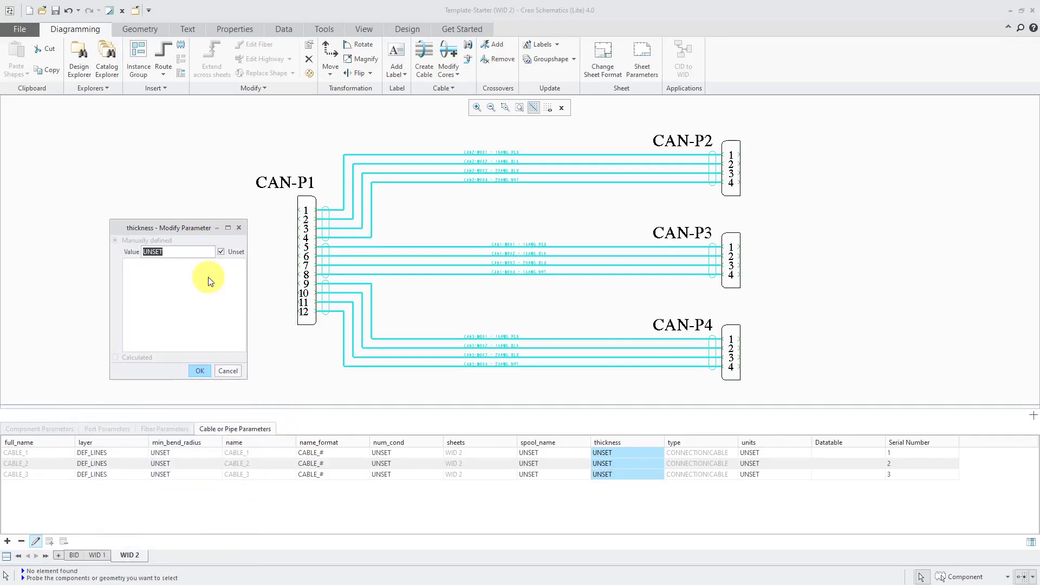
type(".5")
key("Return")
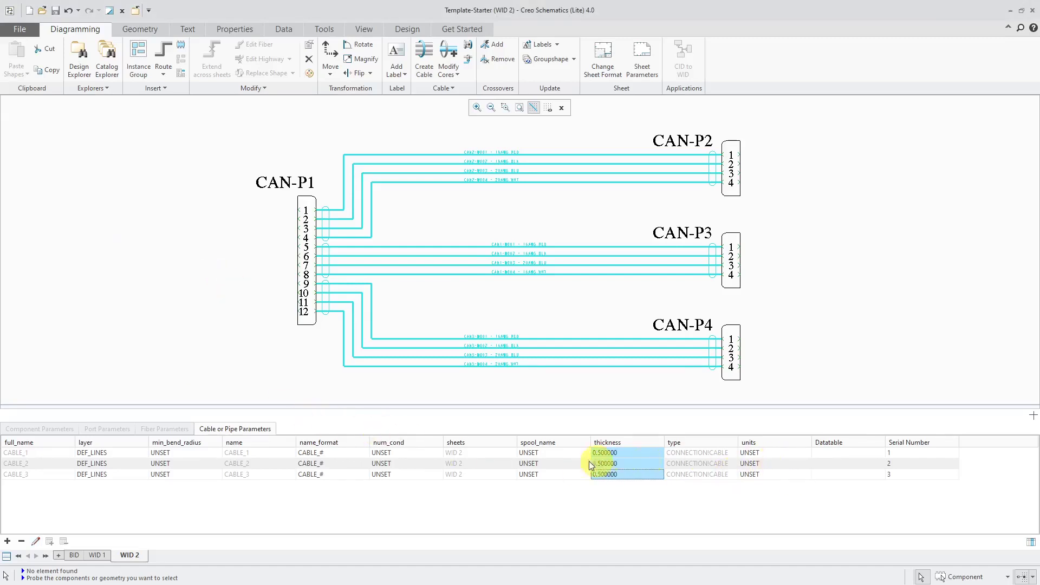
Set the min_bend_radius parameter of all three cables to 1
left_click_drag(181, 453, 182, 477)
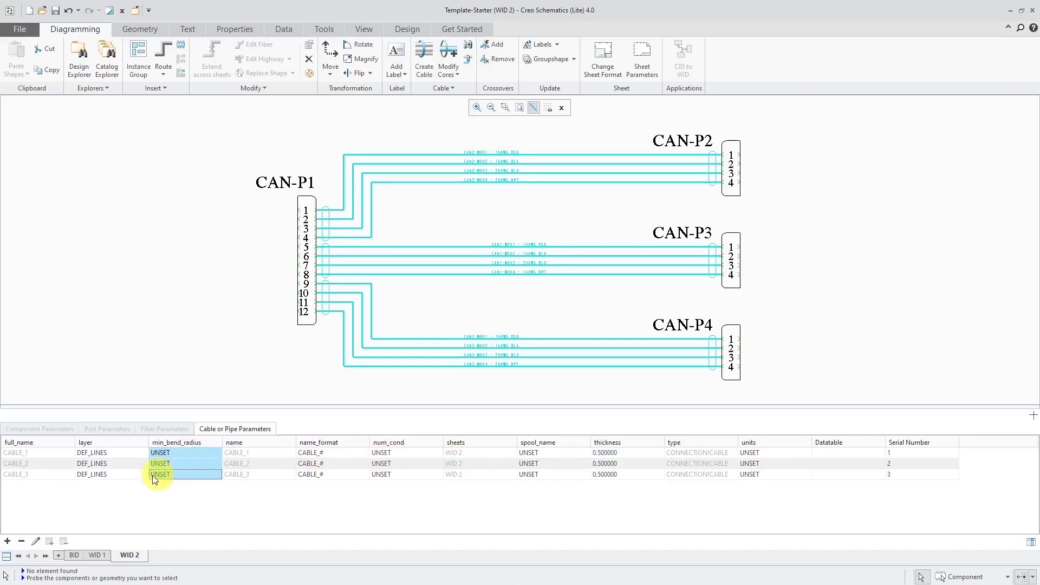
left_click(37, 542)
left_click_drag(121, 434, 171, 214)
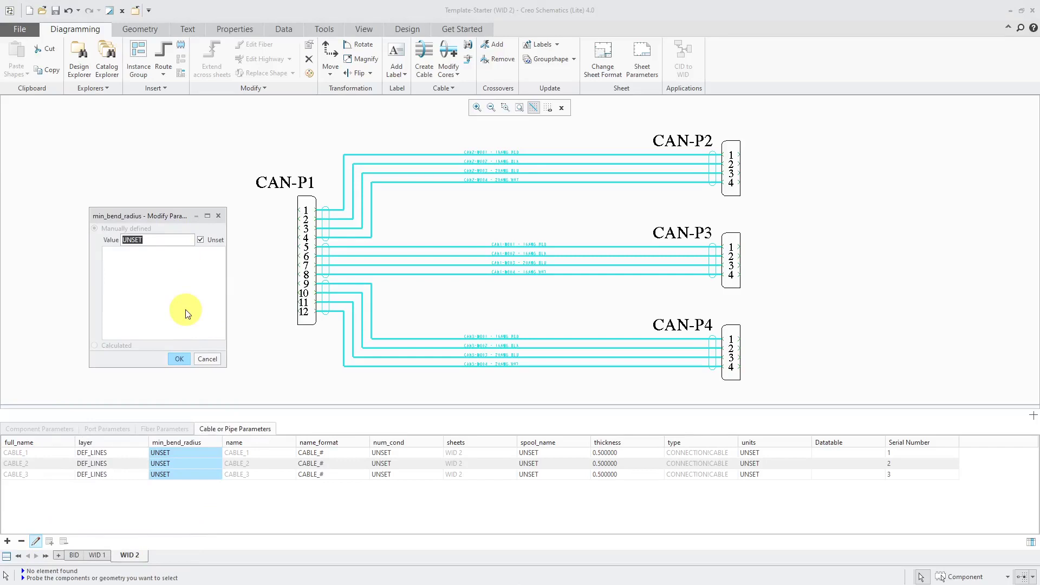
type("1")
key("Return")
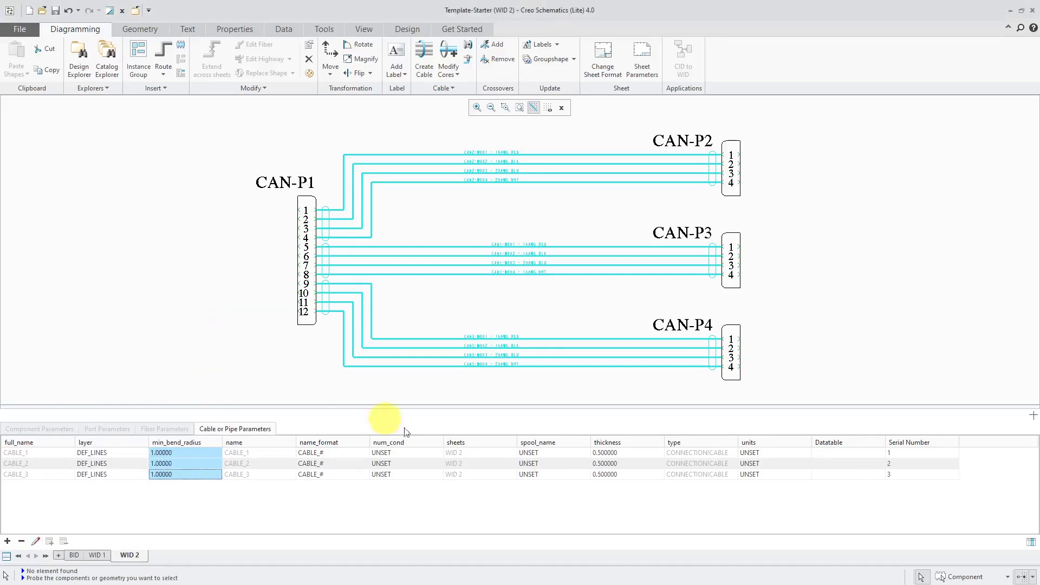
Set the units parameter of all three cables to INCH
left_click_drag(766, 477, 764, 453)
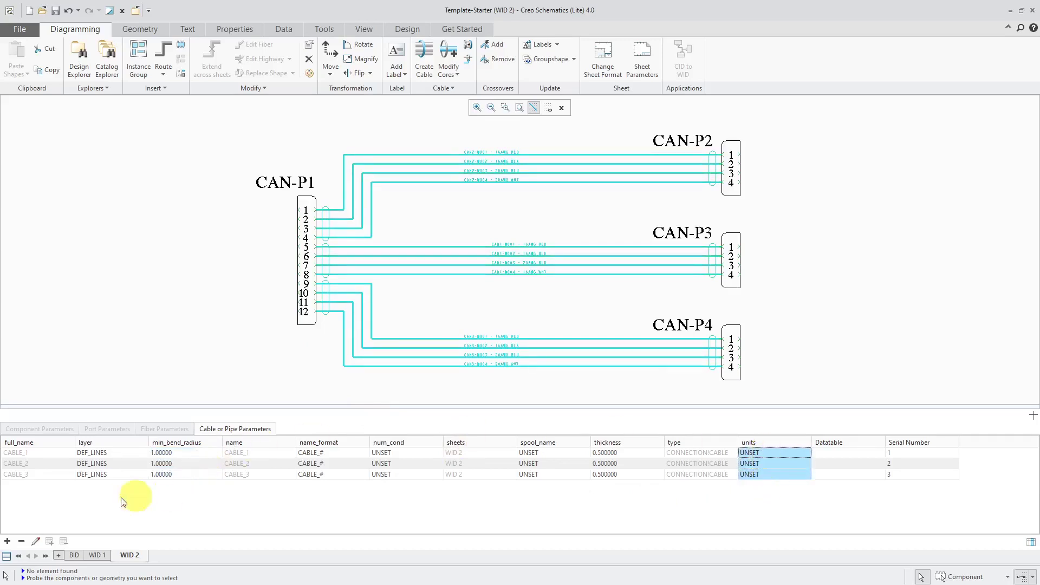
left_click(36, 540)
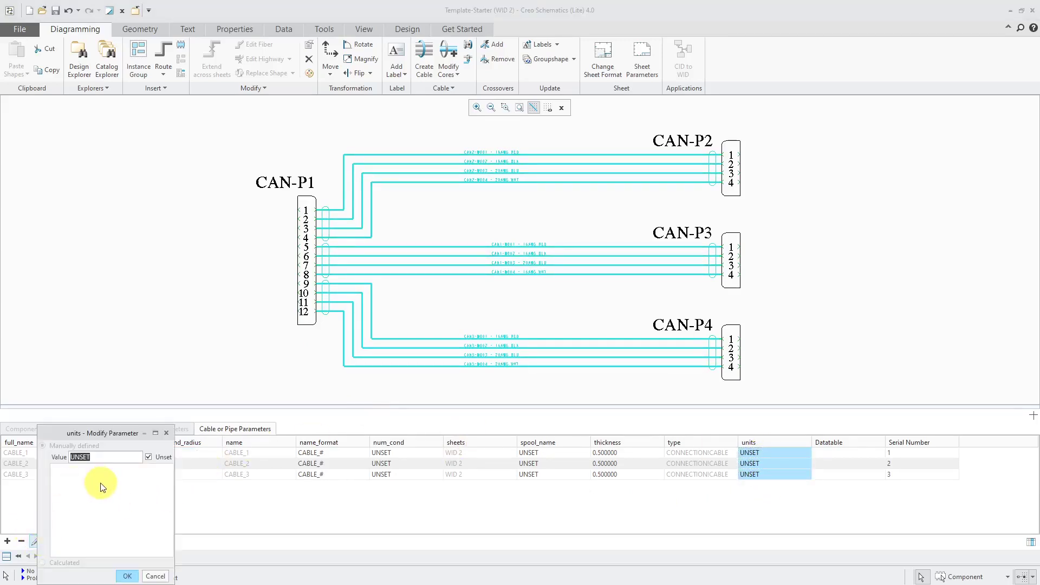
type("INCH")
key("Return")
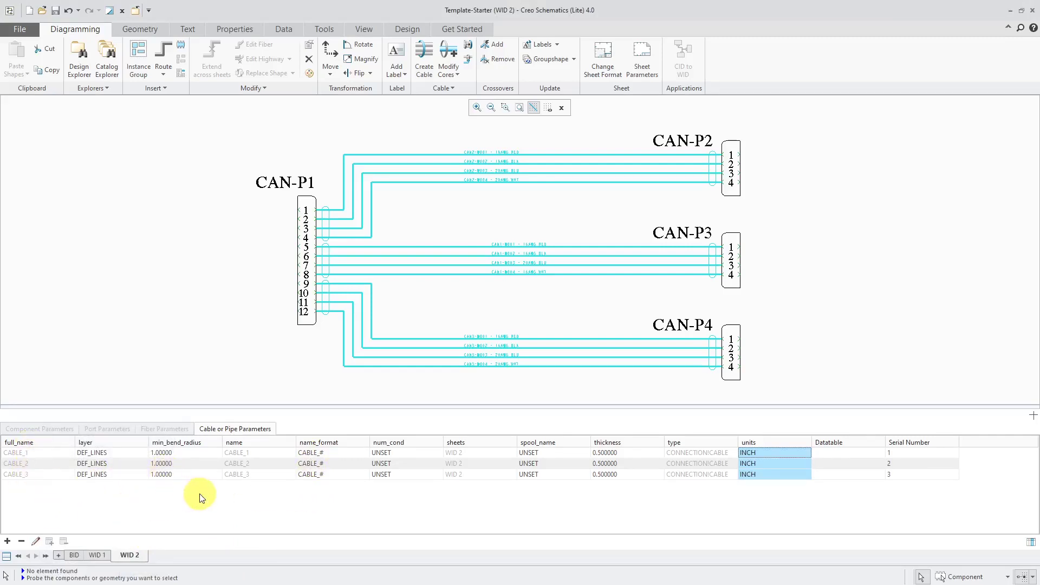
Set the num_cond parameter of all three cables to 4
left_click_drag(392, 455, 387, 476)
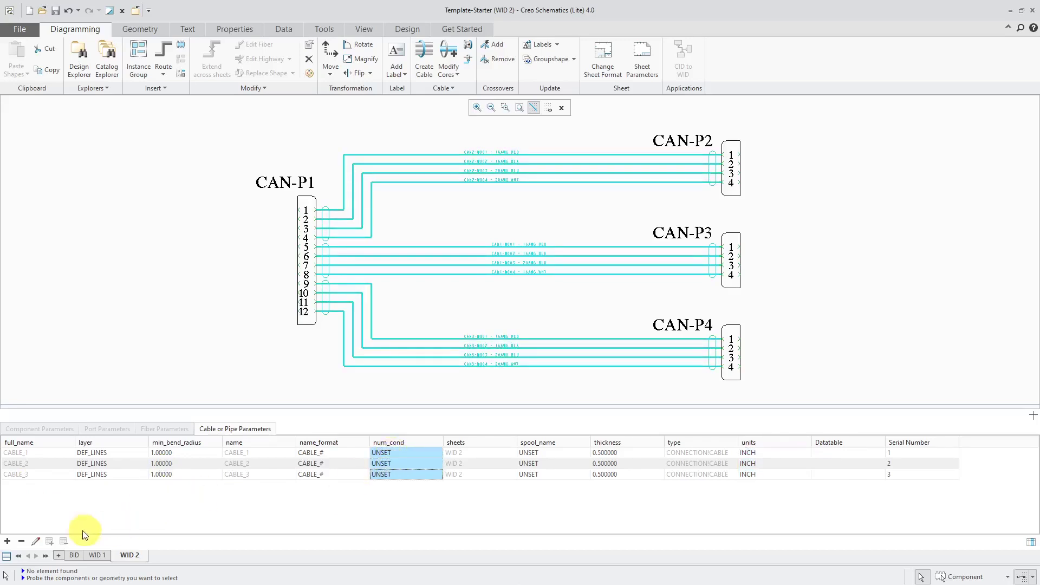
left_click(35, 542)
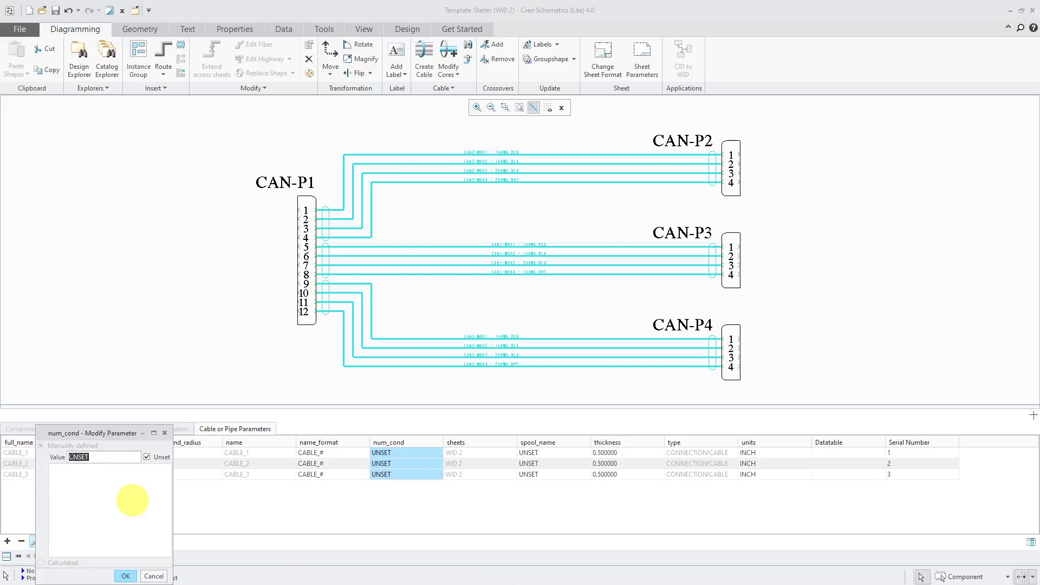
type("4")
key("Return")
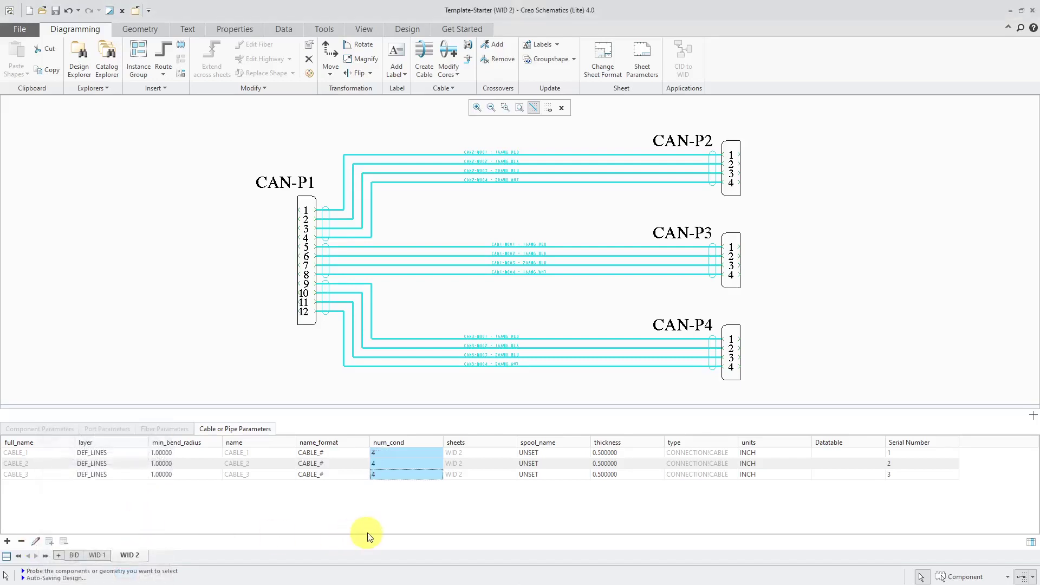
Set the spool_name of all three cables to CABLE_SPOOL, then hide the parameter table and deselect the cables
left_click(536, 452)
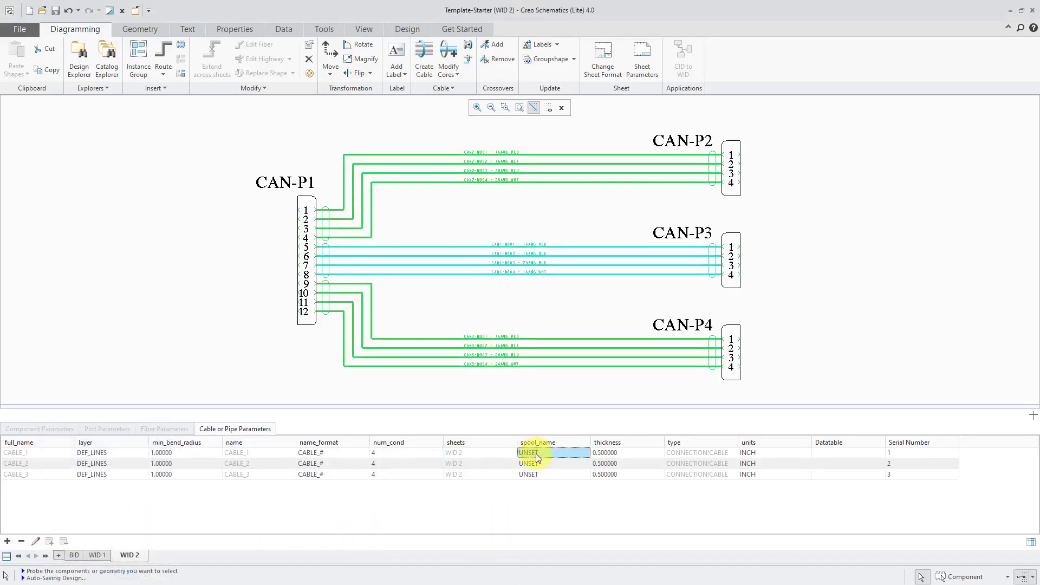
left_click(539, 463, "ctrl")
left_click(538, 469, "ctrl")
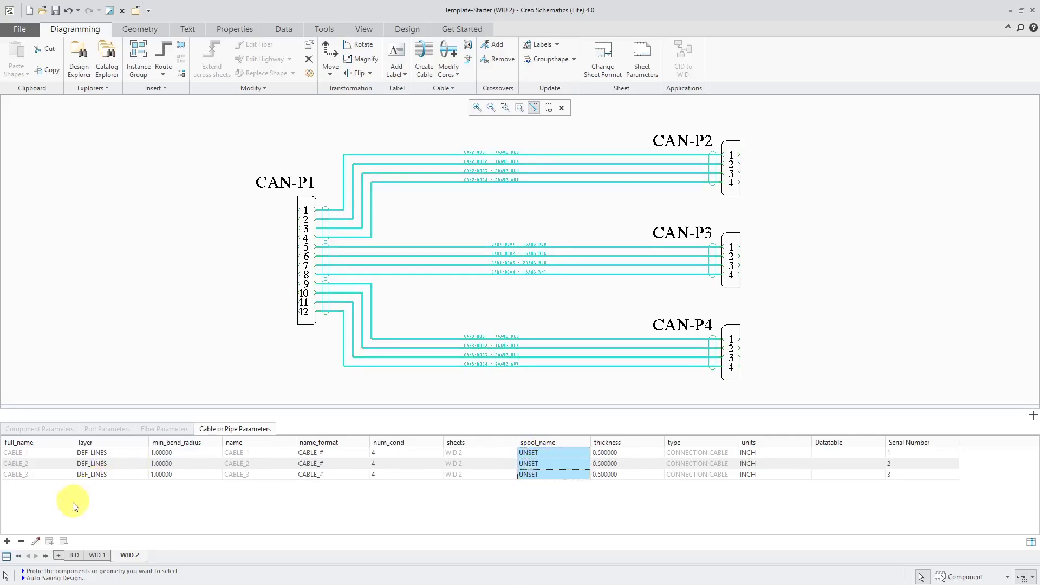
left_click(36, 540)
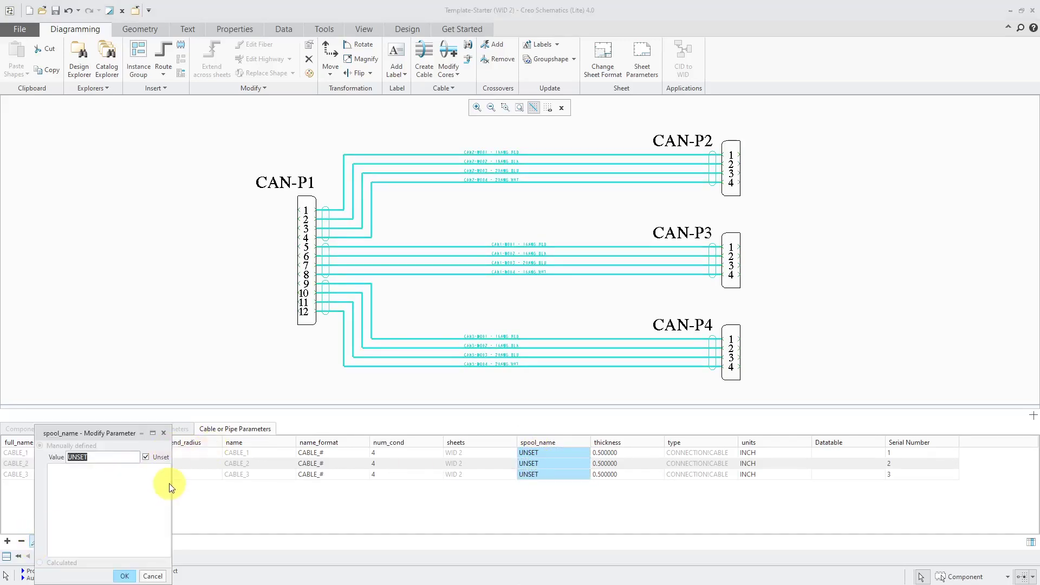
type("CABLE_SPOOL")
key("Return")
left_click(368, 519)
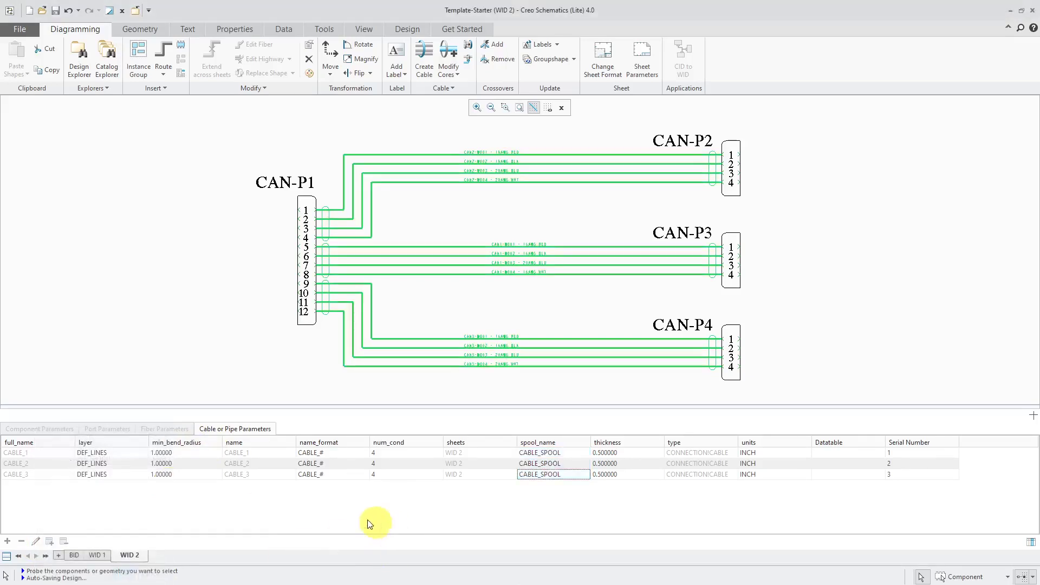
left_click(7, 556)
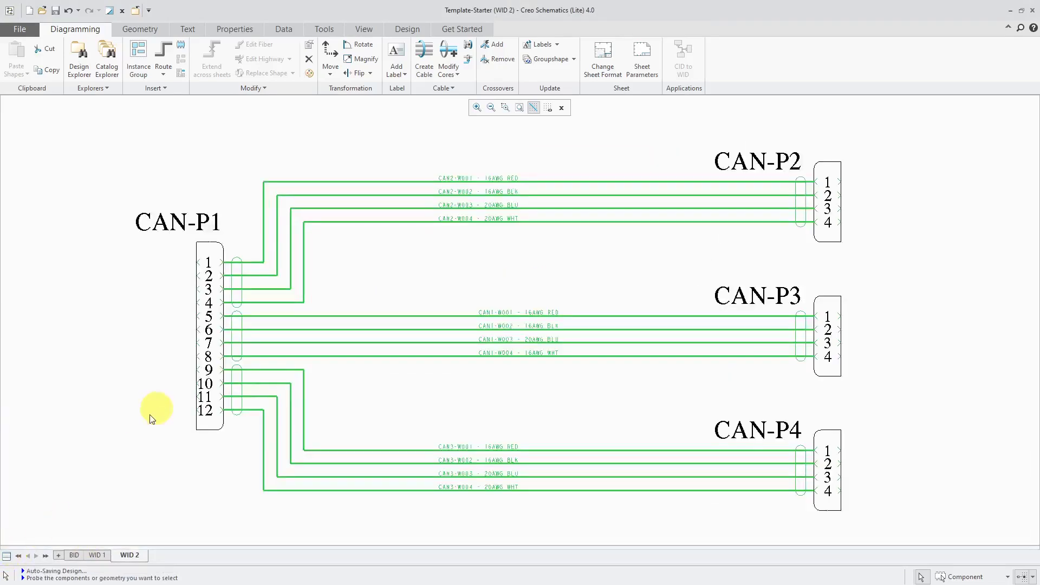
left_click(145, 423)
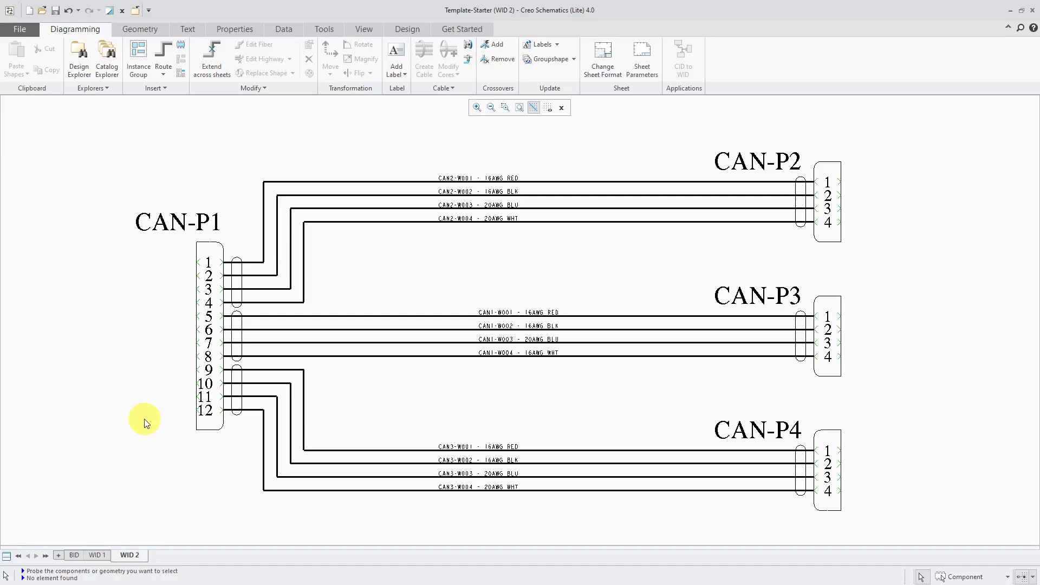
Start an XML export of the design with the file name CAN-CABLE in the CAD-Files\CAE_Routed folder
left_click(17, 31)
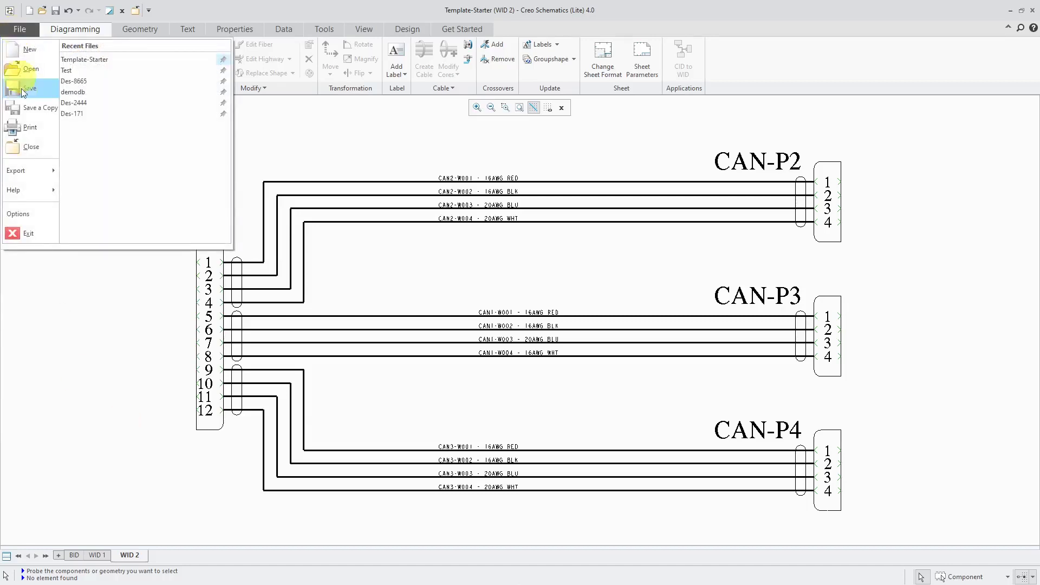
mouse_move(30, 165)
left_click(100, 215)
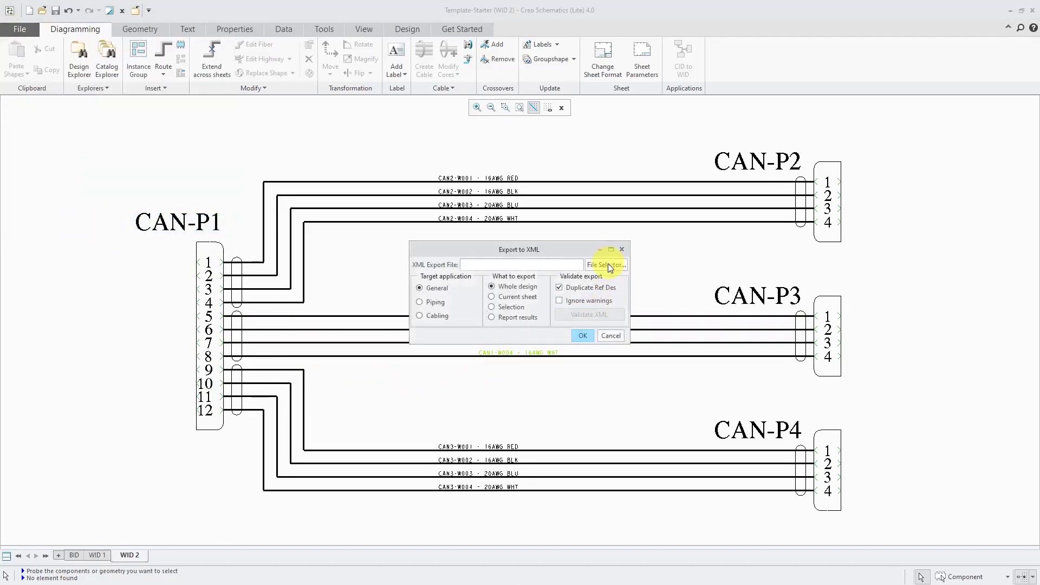
left_click(607, 265)
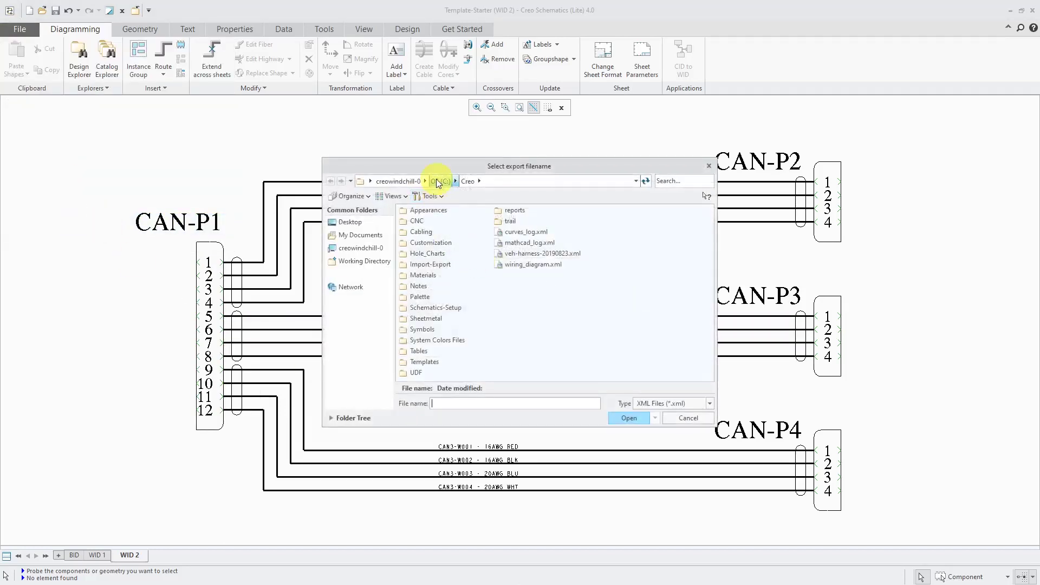
left_click(436, 181)
double_click(428, 253)
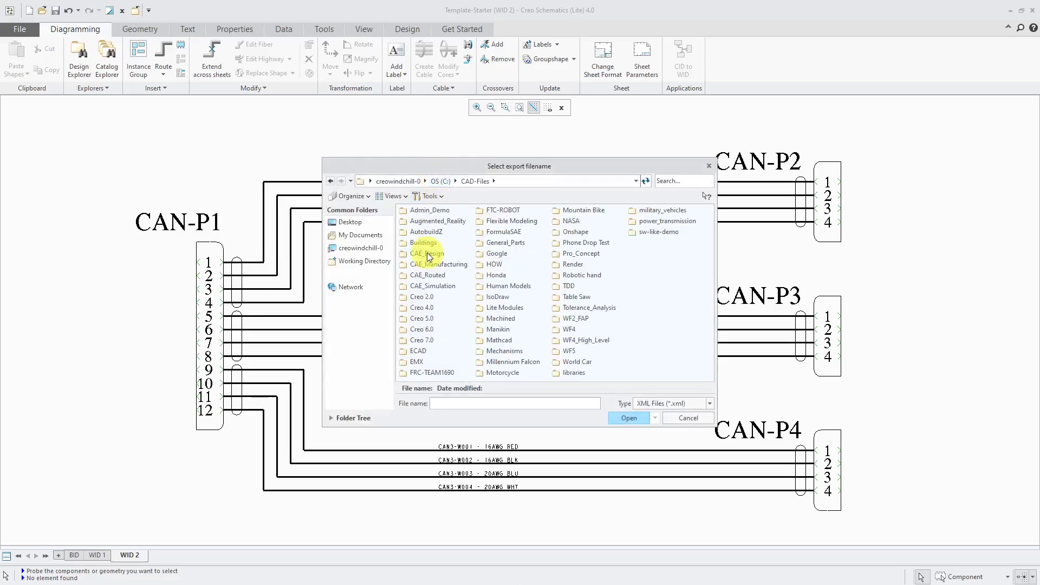
double_click(438, 275)
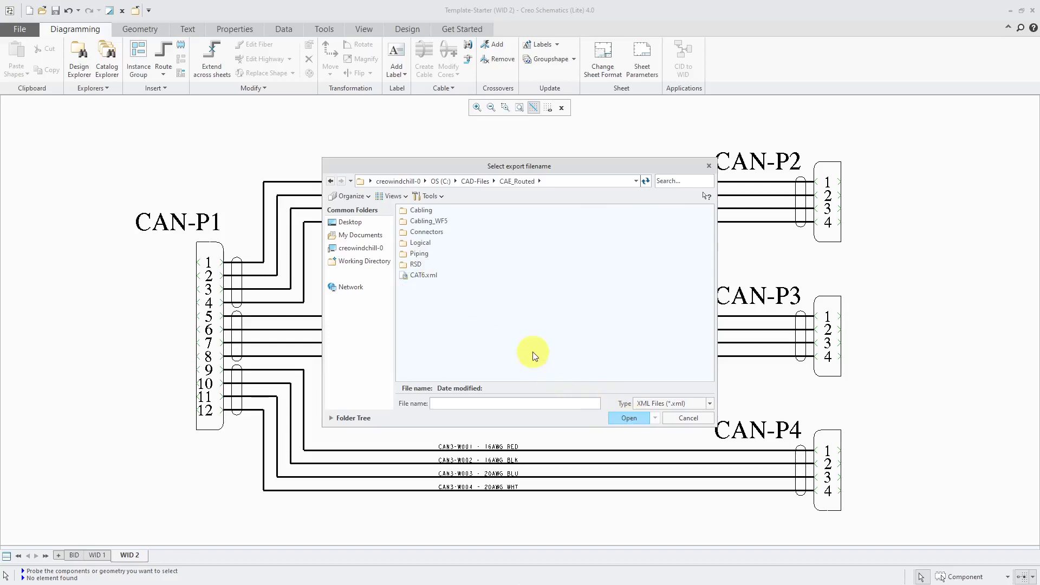
left_click(533, 399)
type("CAN-CABLE")
left_click(636, 419)
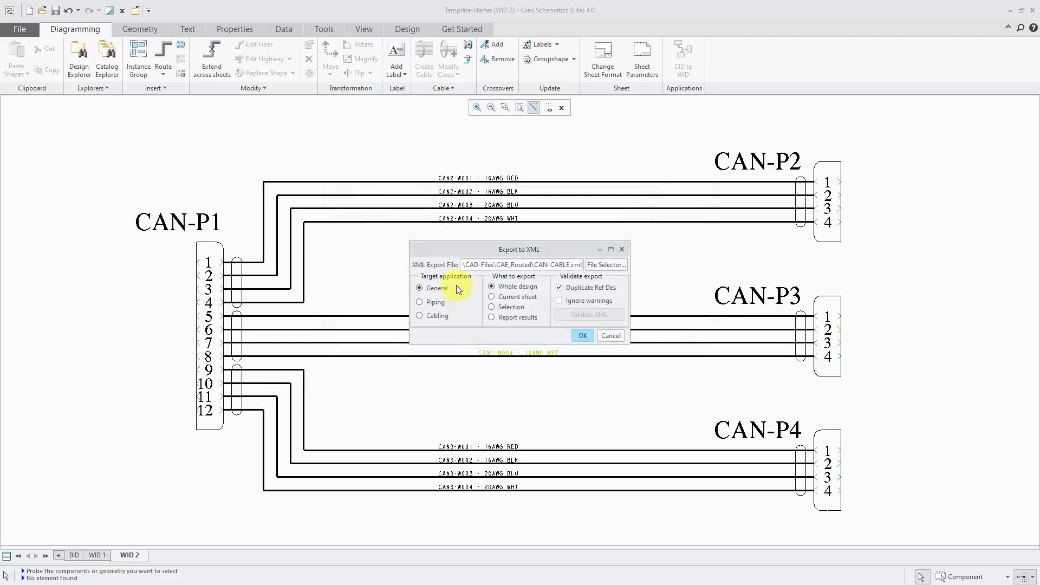
Target the XML export at Cabling for the current sheet only, validate the XML, and run the export
left_click(441, 315)
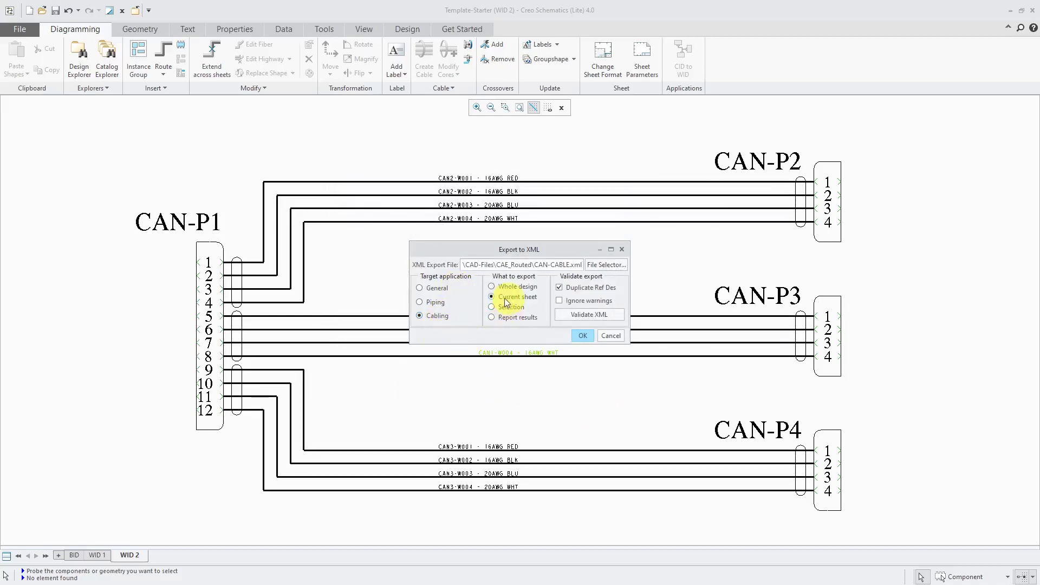
left_click(601, 316)
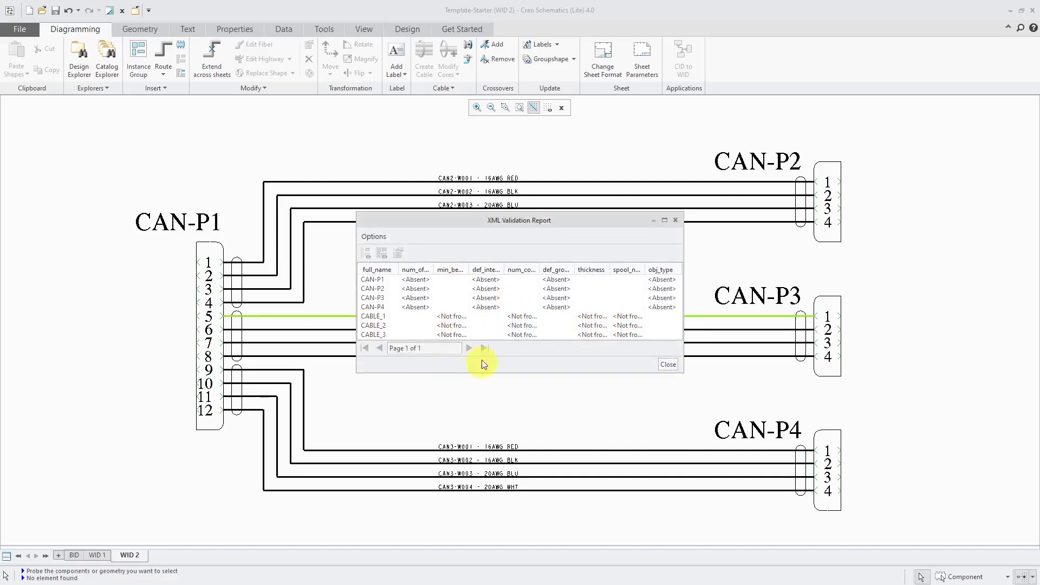
left_click(667, 365)
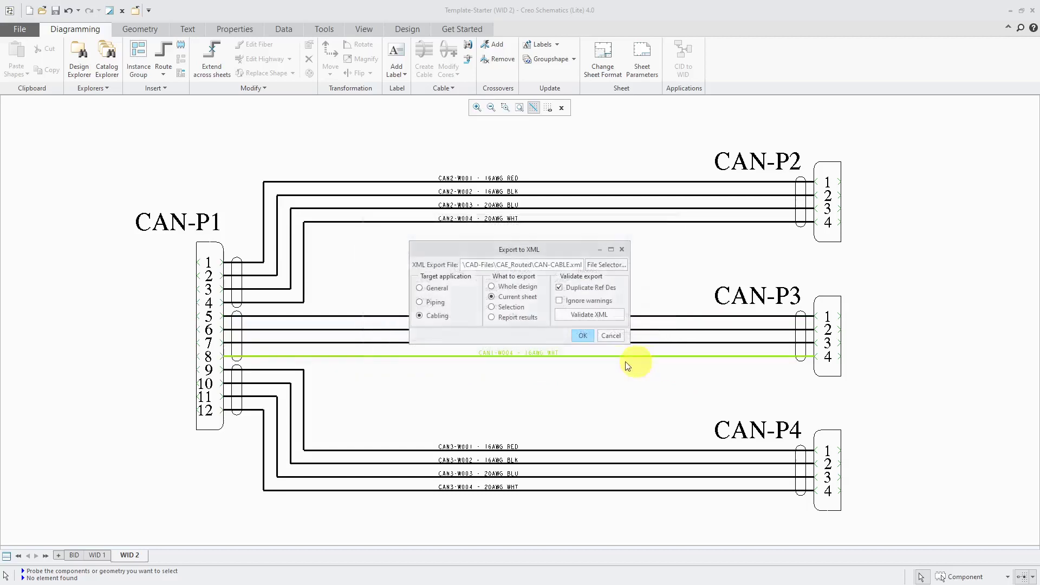
left_click(582, 336)
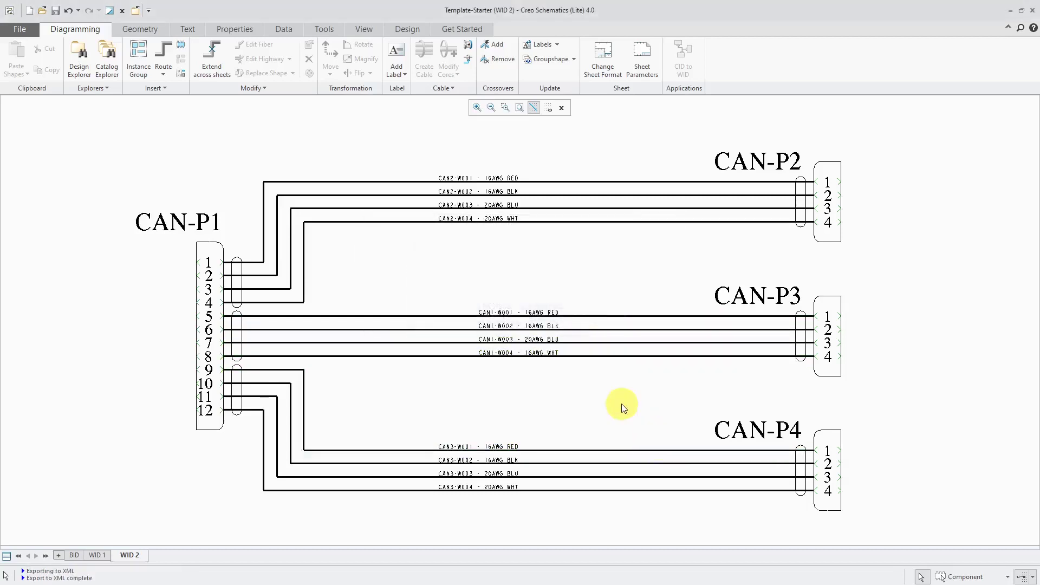